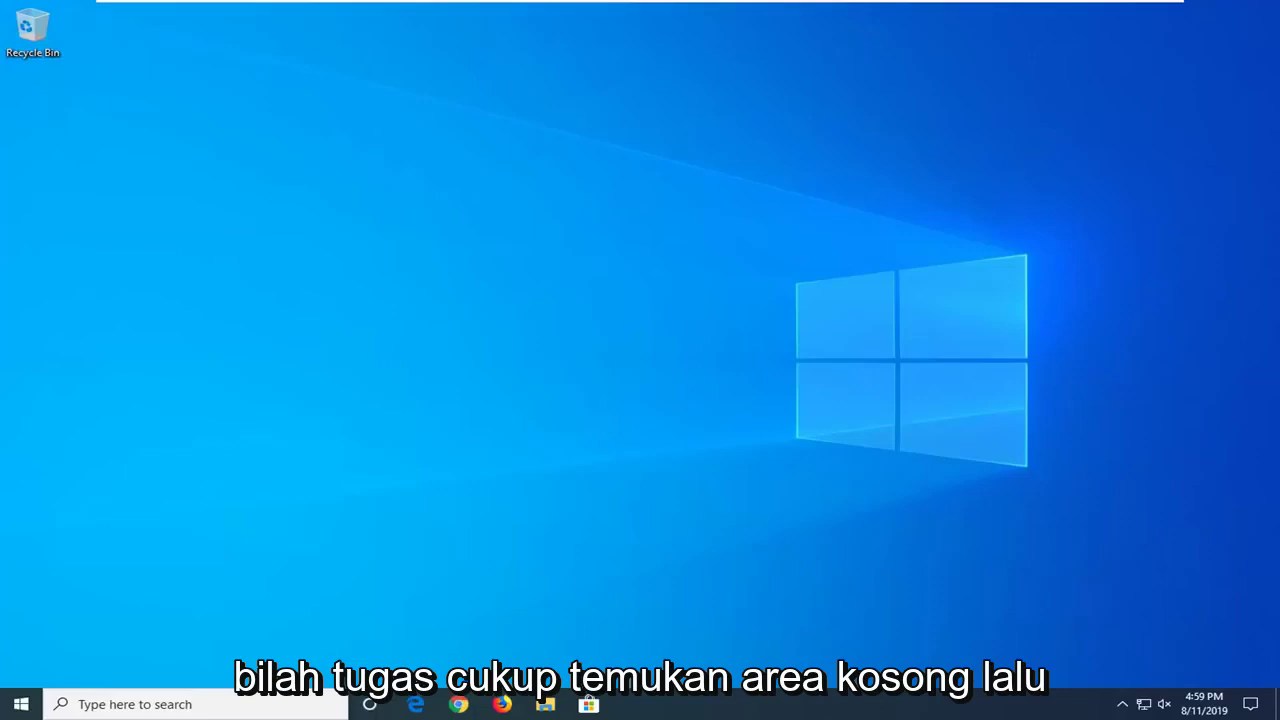
- Open Task Manager, view its list of services, and open the full Services console from there
{"action": "right_click", "coordinate": [909, 711]}
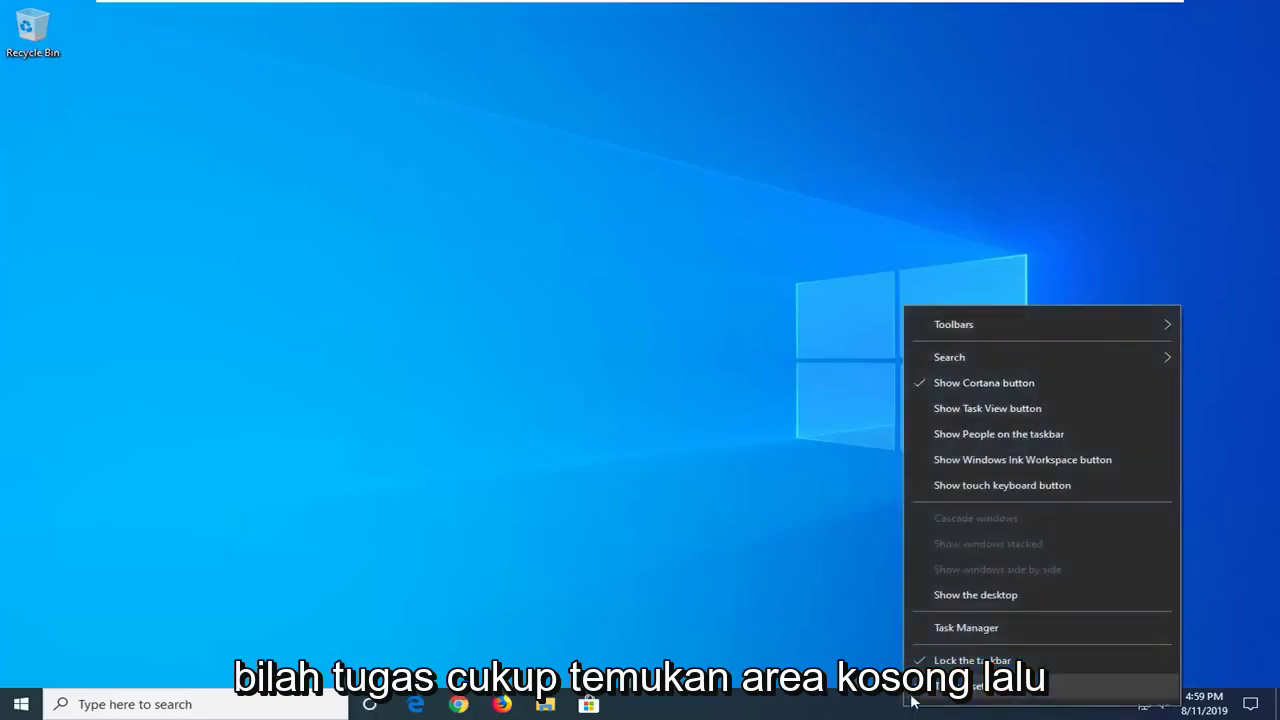
{"action": "left_click", "coordinate": [951, 627]}
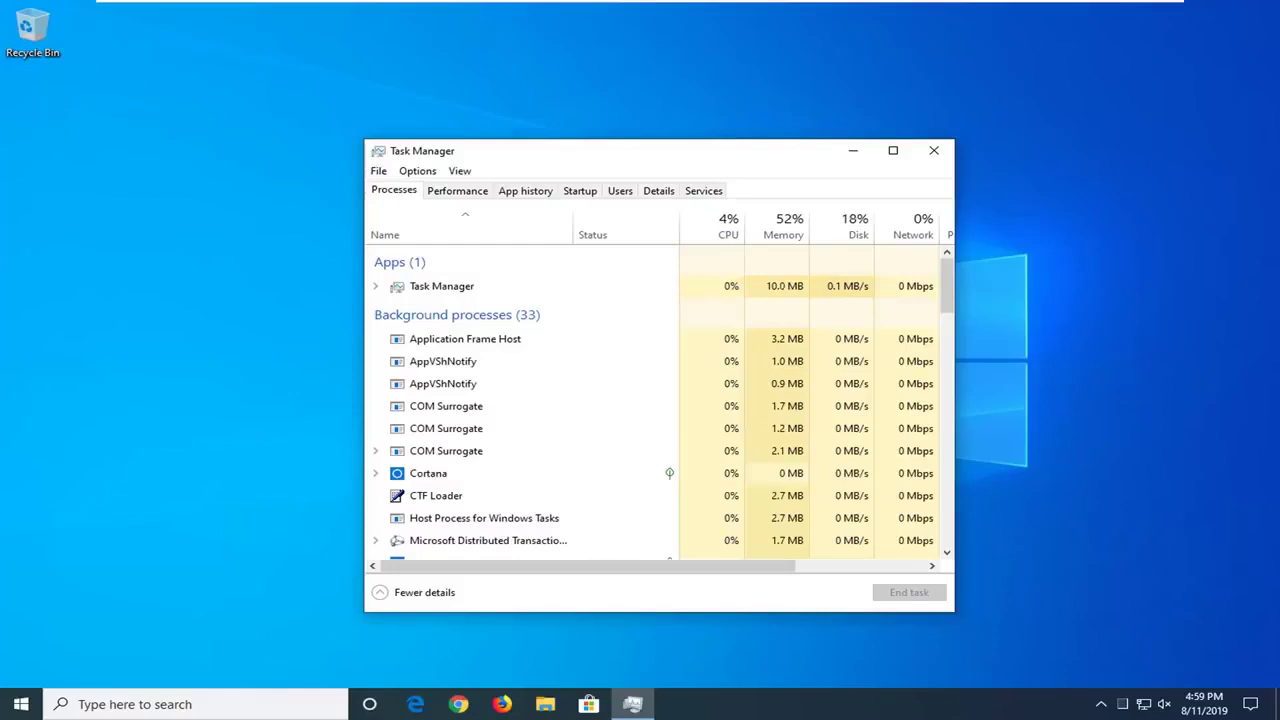
{"action": "left_click", "coordinate": [703, 190]}
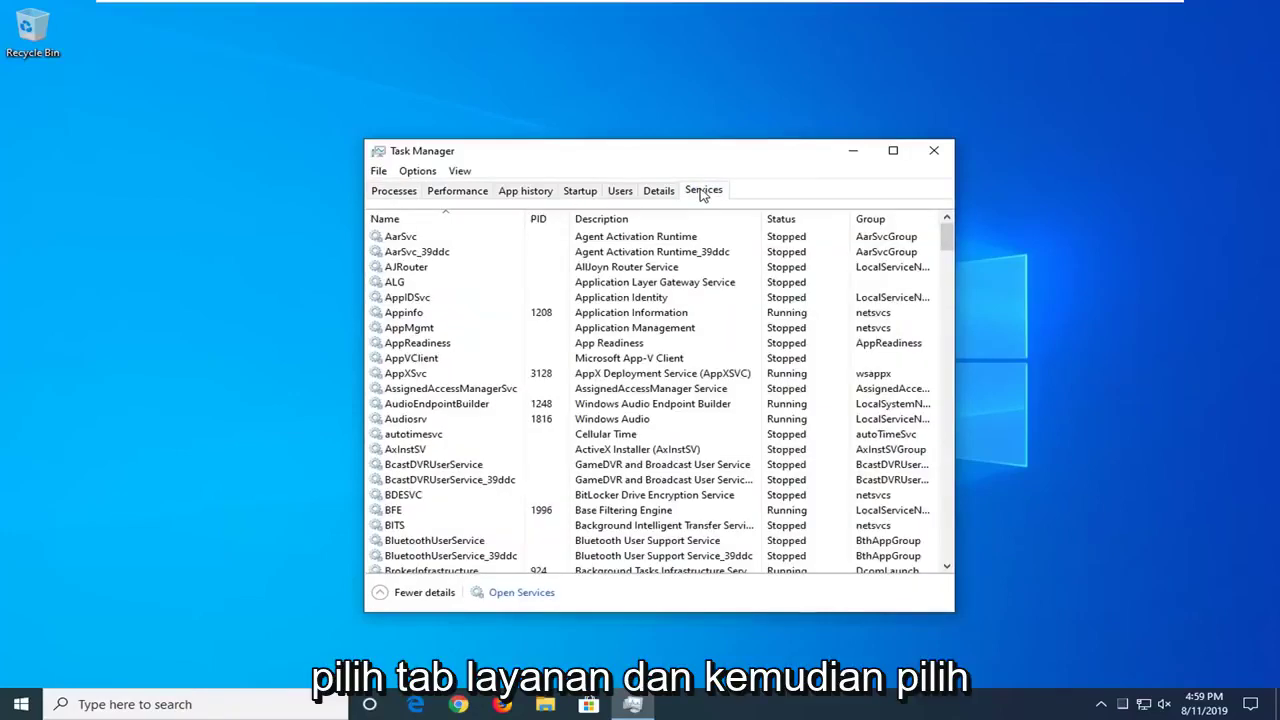
{"action": "left_click", "coordinate": [520, 594]}
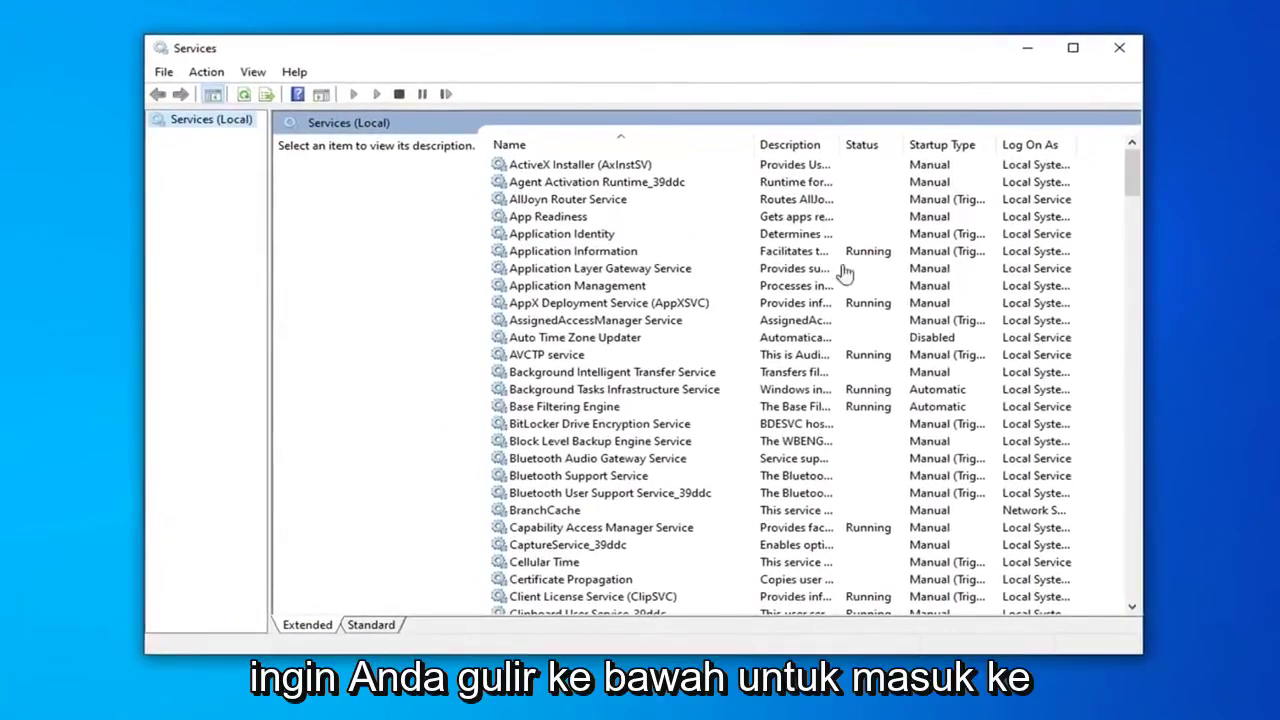
- Find the Windows Search service in the Services list and open its properties
{"action": "scroll", "coordinate": [590, 470], "scroll_direction": "down", "scroll_amount": 20}
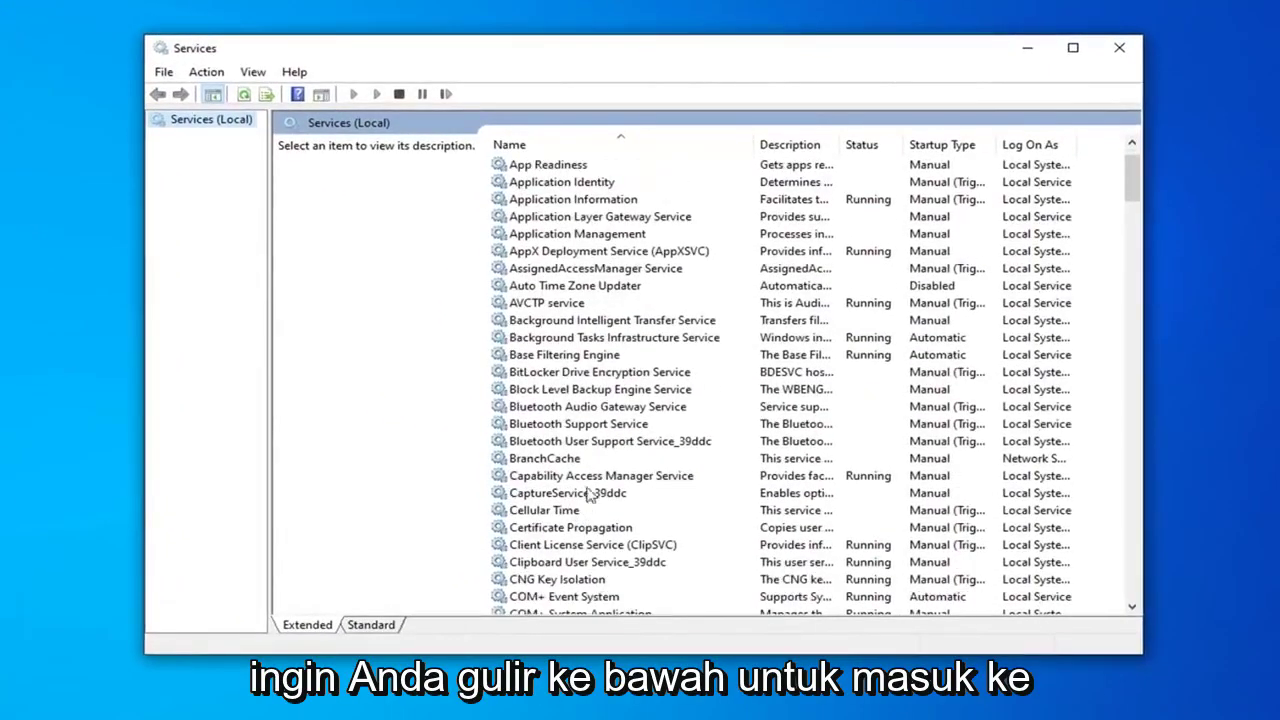
{"action": "scroll", "coordinate": [612, 455], "scroll_direction": "down", "scroll_amount": 20}
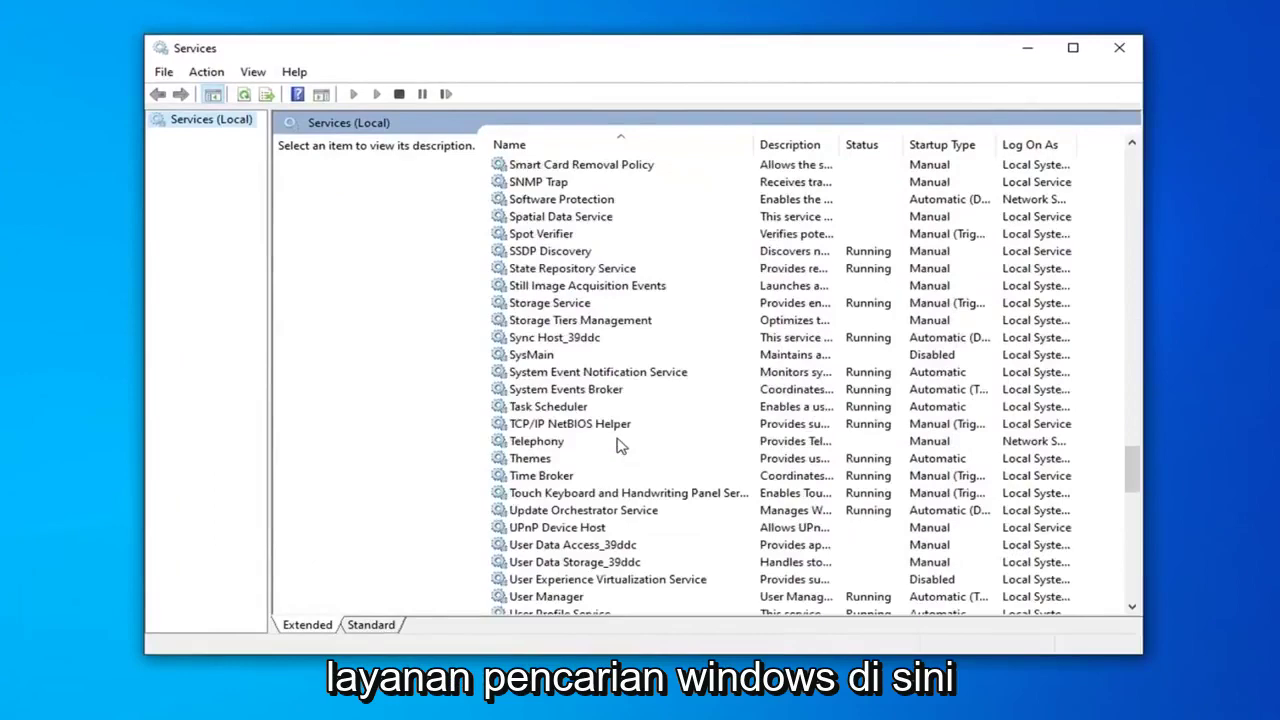
{"action": "scroll", "coordinate": [612, 462], "scroll_direction": "down", "scroll_amount": 5}
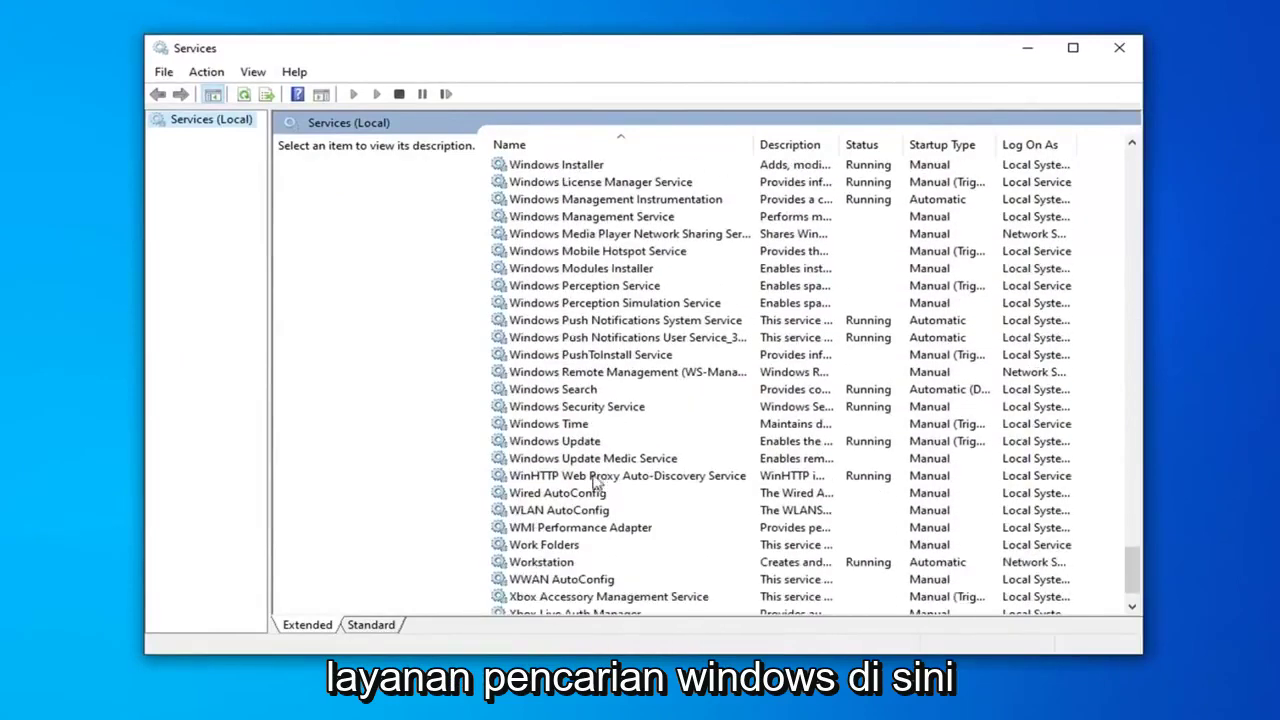
{"action": "left_click", "coordinate": [574, 392]}
{"action": "double_click", "coordinate": [572, 392]}
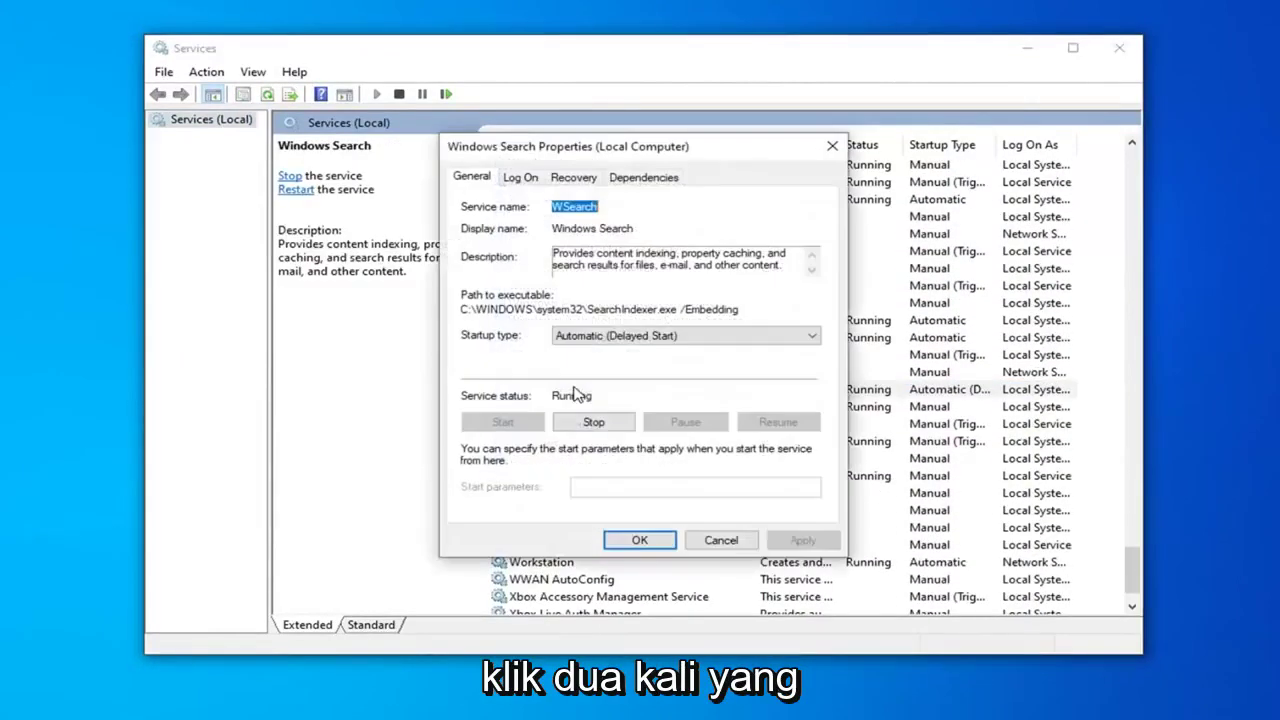
- Set the Windows Search startup type to Automatic (Delayed Start), apply and confirm it, and close Services and Task Manager
{"action": "left_click", "coordinate": [626, 340]}
{"action": "left_click", "coordinate": [605, 364]}
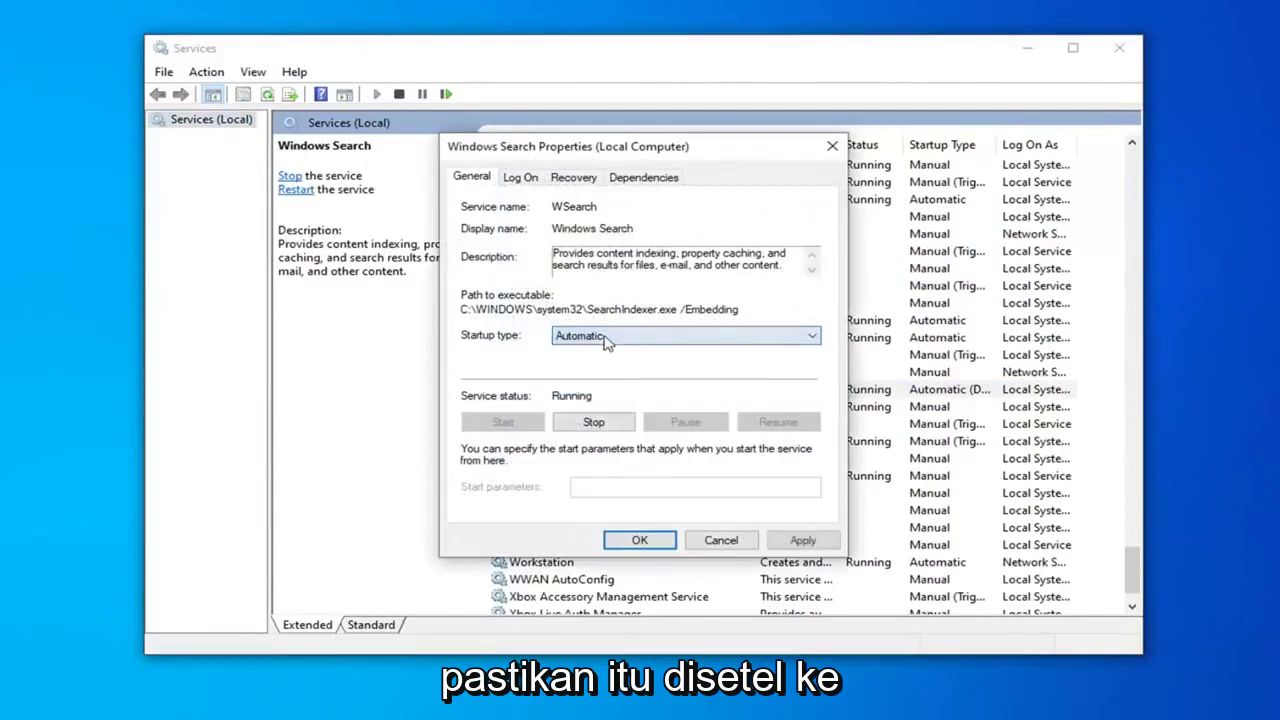
{"action": "left_click", "coordinate": [605, 337]}
{"action": "left_click", "coordinate": [598, 352]}
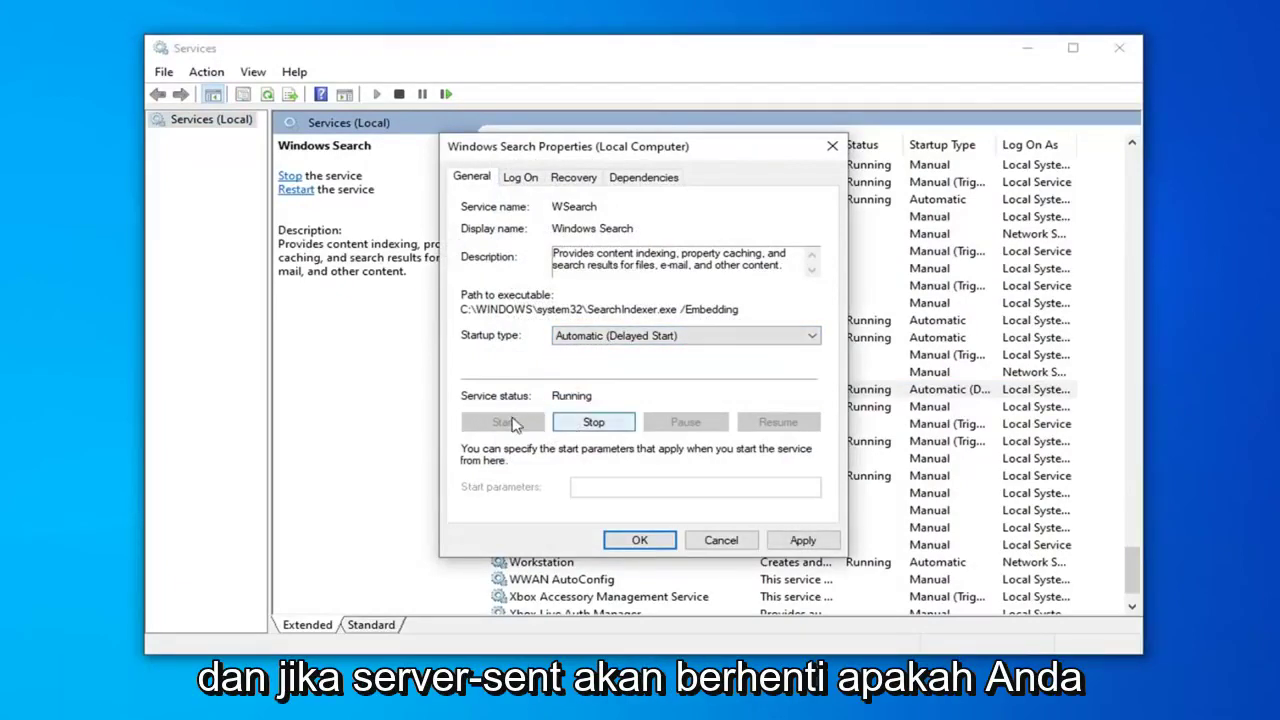
{"action": "left_click", "coordinate": [803, 540]}
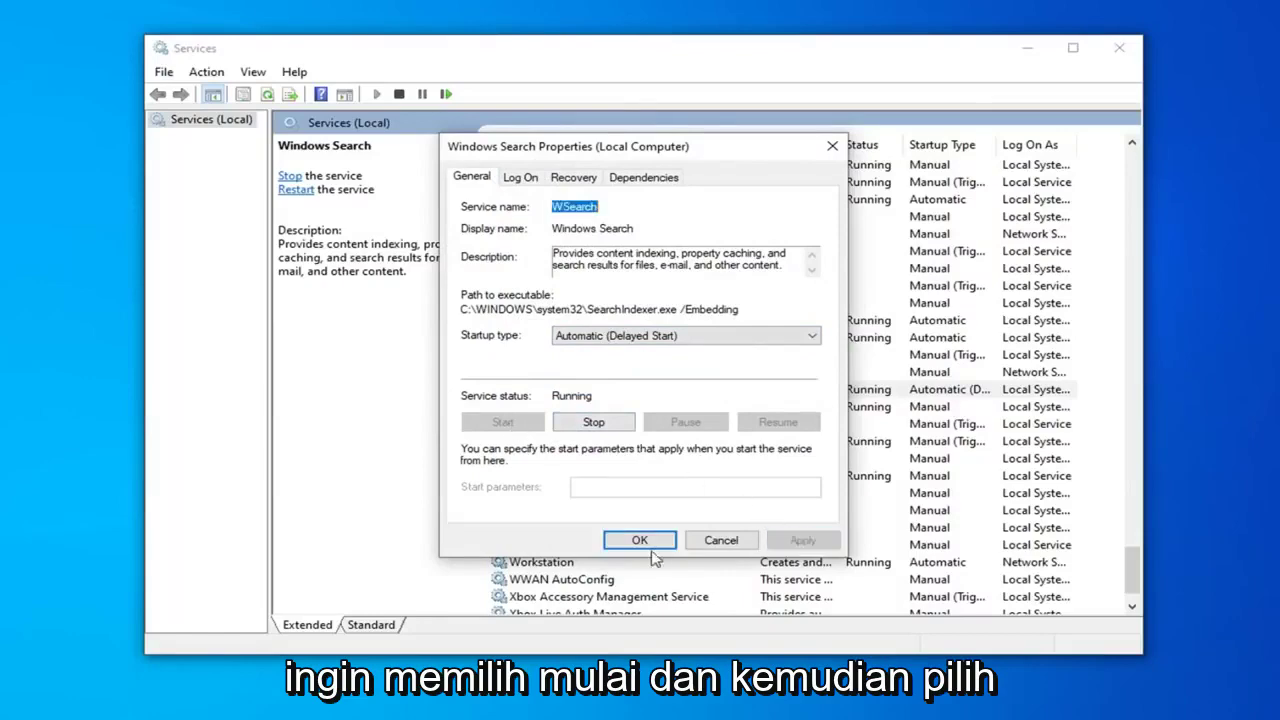
{"action": "left_click", "coordinate": [640, 540]}
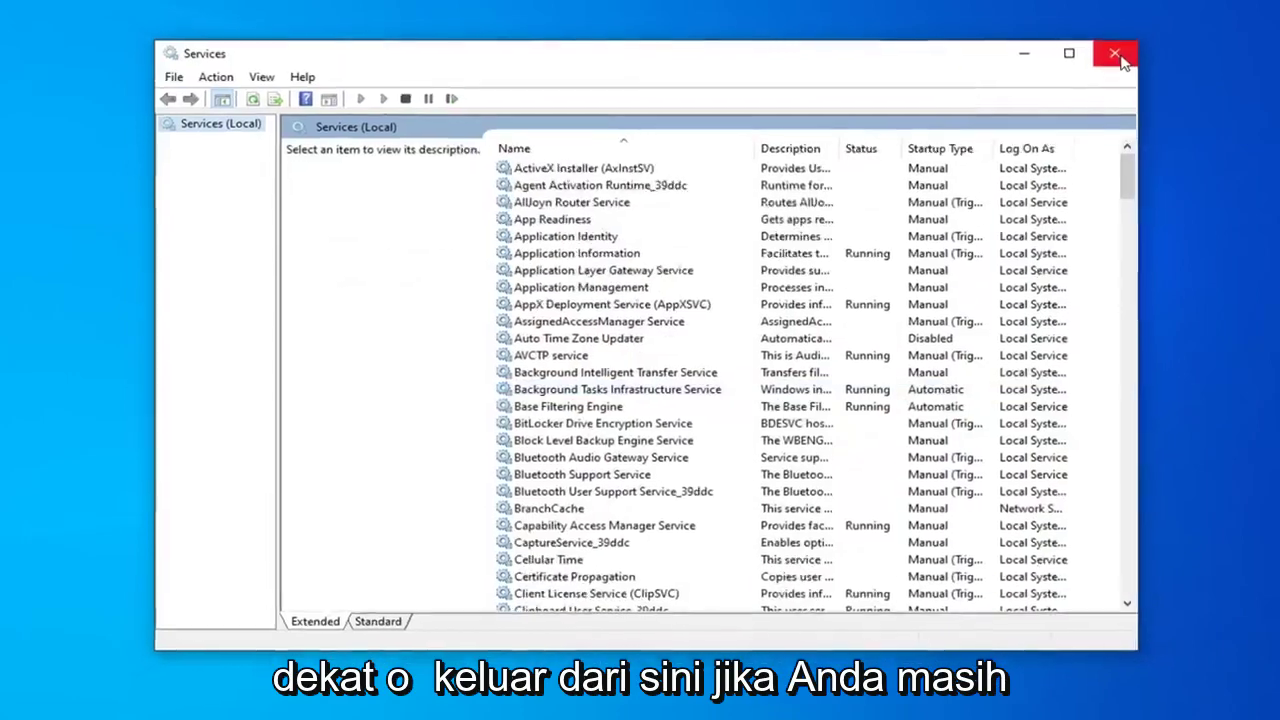
{"action": "left_click", "coordinate": [1120, 48]}
{"action": "left_click", "coordinate": [934, 148]}
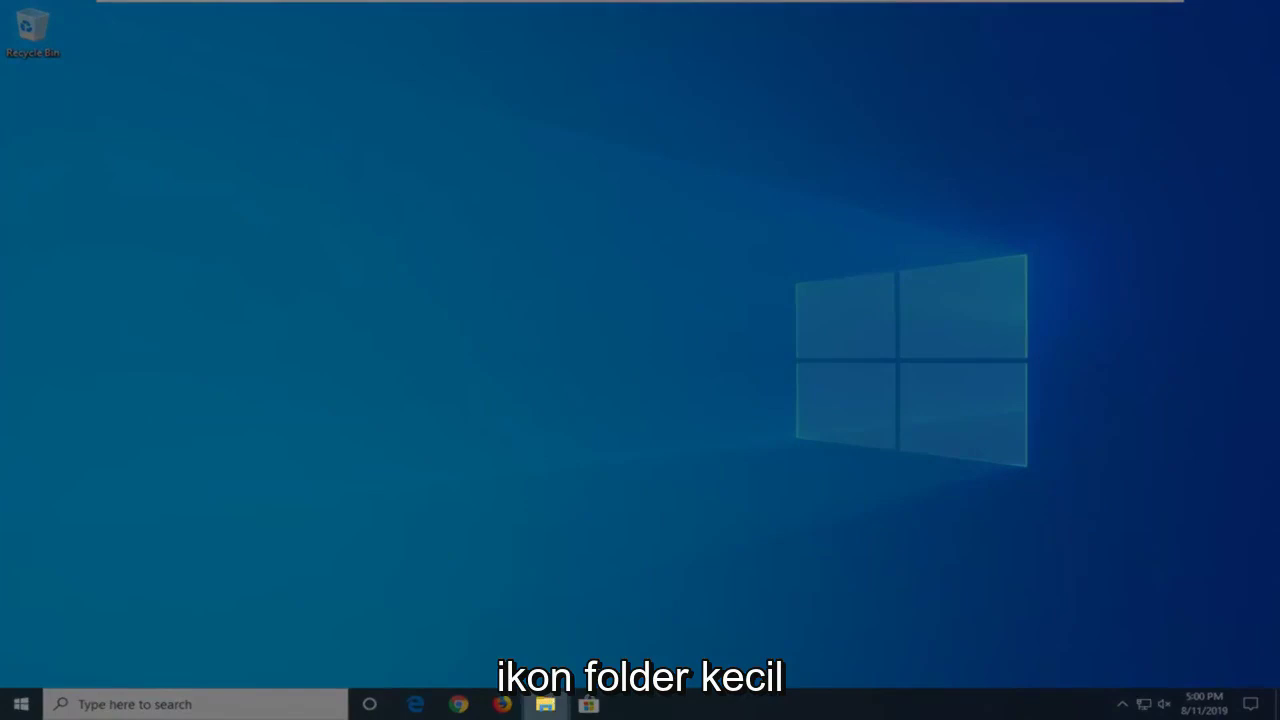
- Open File Explorer and go to Control Panel by entering "Control" as the location and choosing the Control Panel suggestion
{"action": "left_click", "coordinate": [546, 704]}
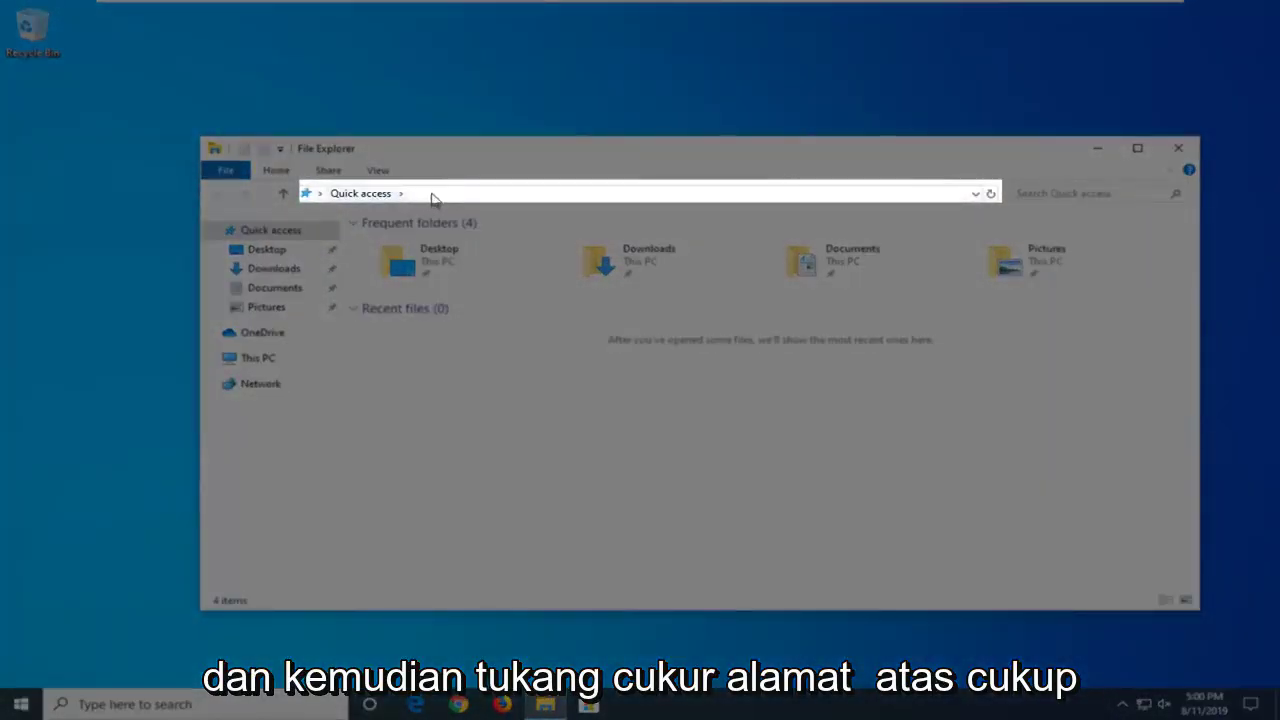
{"action": "left_click", "coordinate": [430, 197]}
{"action": "key", "text": "BackSpace"}
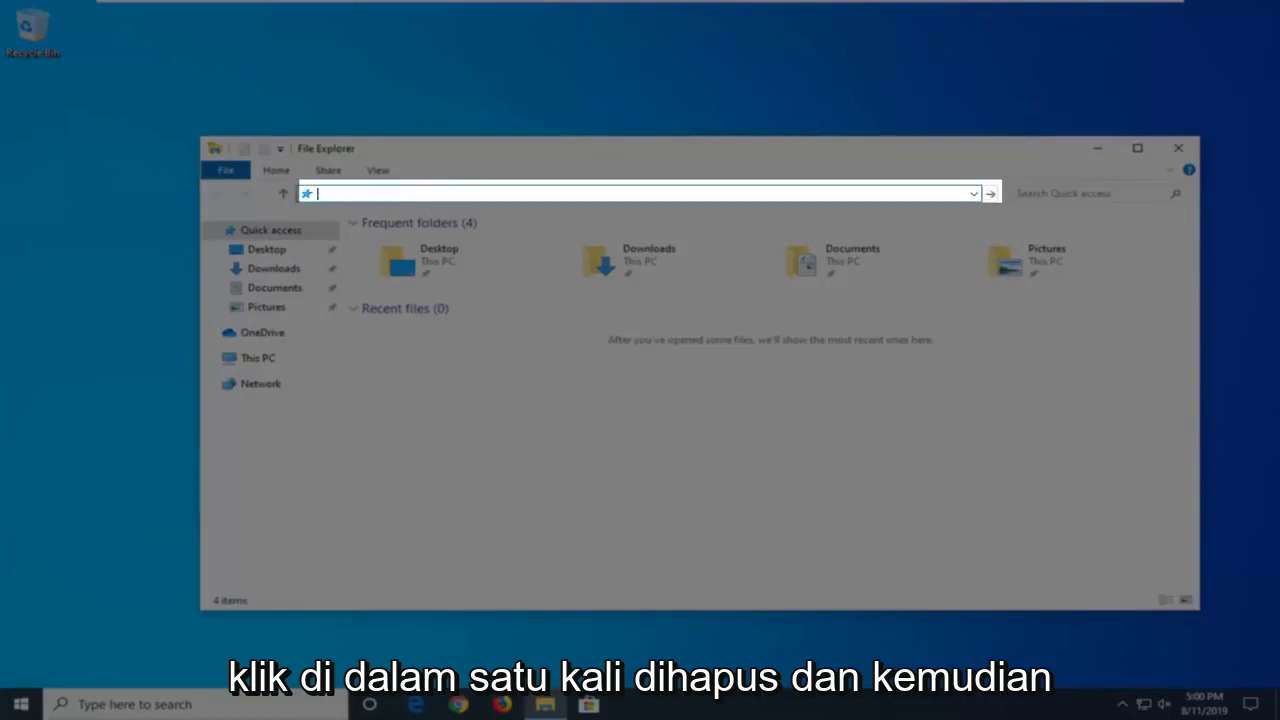
{"action": "type", "text": "Com"}
{"action": "type", "text": "trol"}
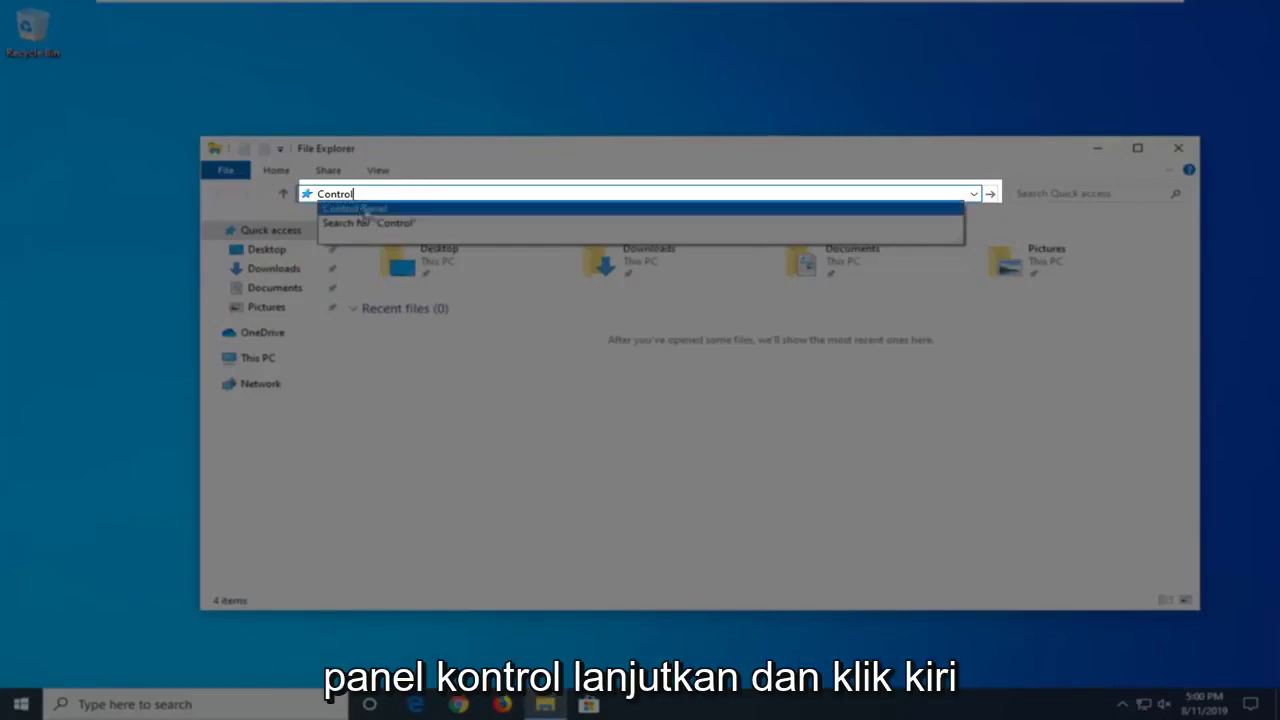
{"action": "left_click", "coordinate": [360, 210]}
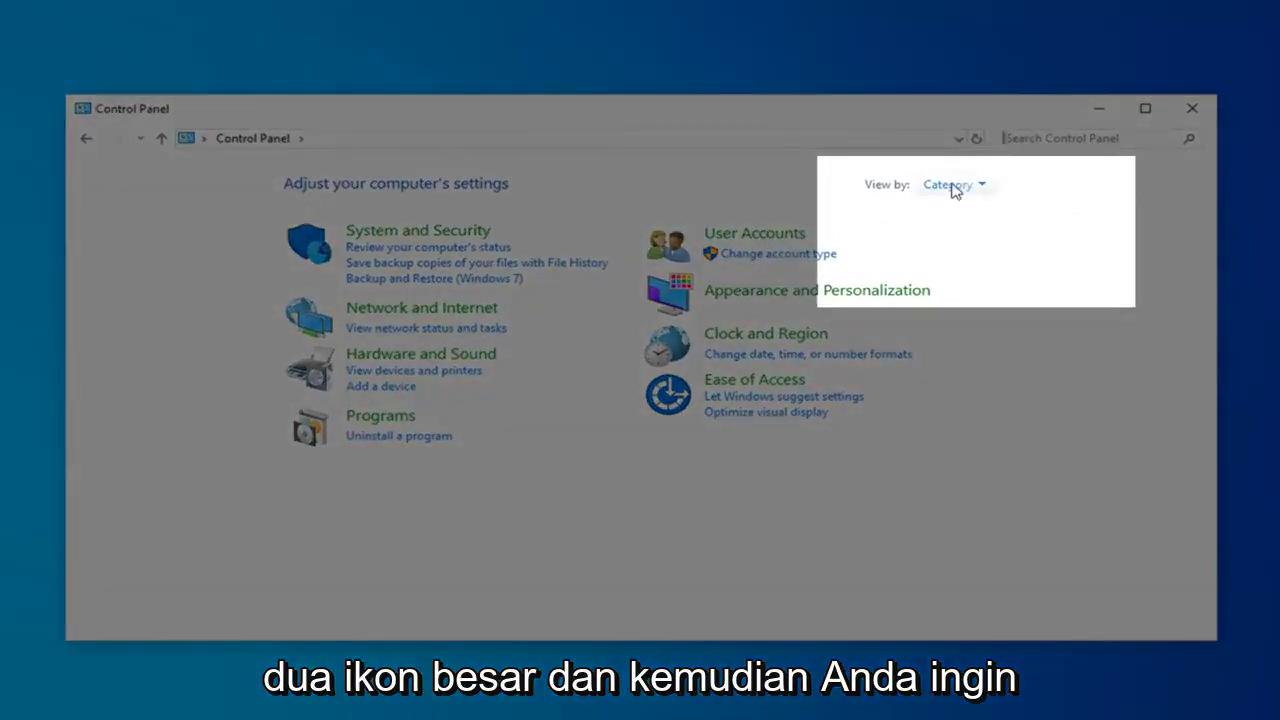
- Show the Control Panel items as Large icons and open Indexing Options, moving its window clear for viewing
{"action": "left_click", "coordinate": [952, 186]}
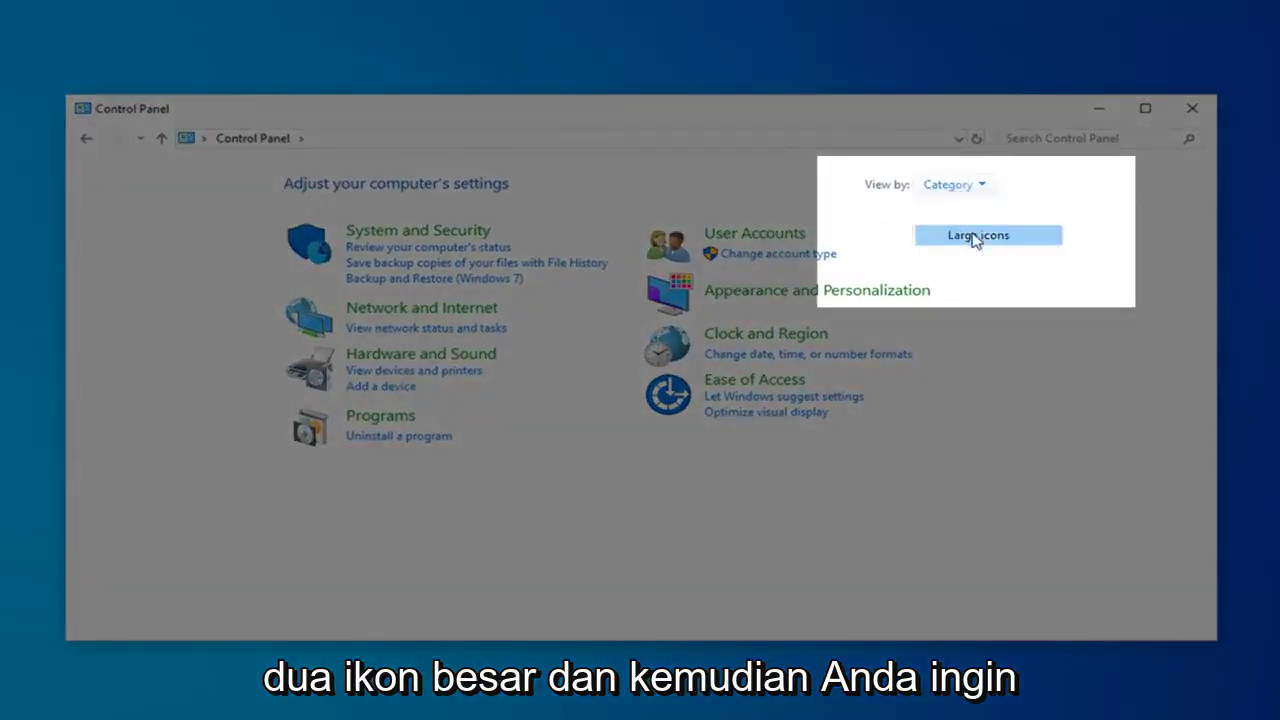
{"action": "left_click", "coordinate": [975, 237]}
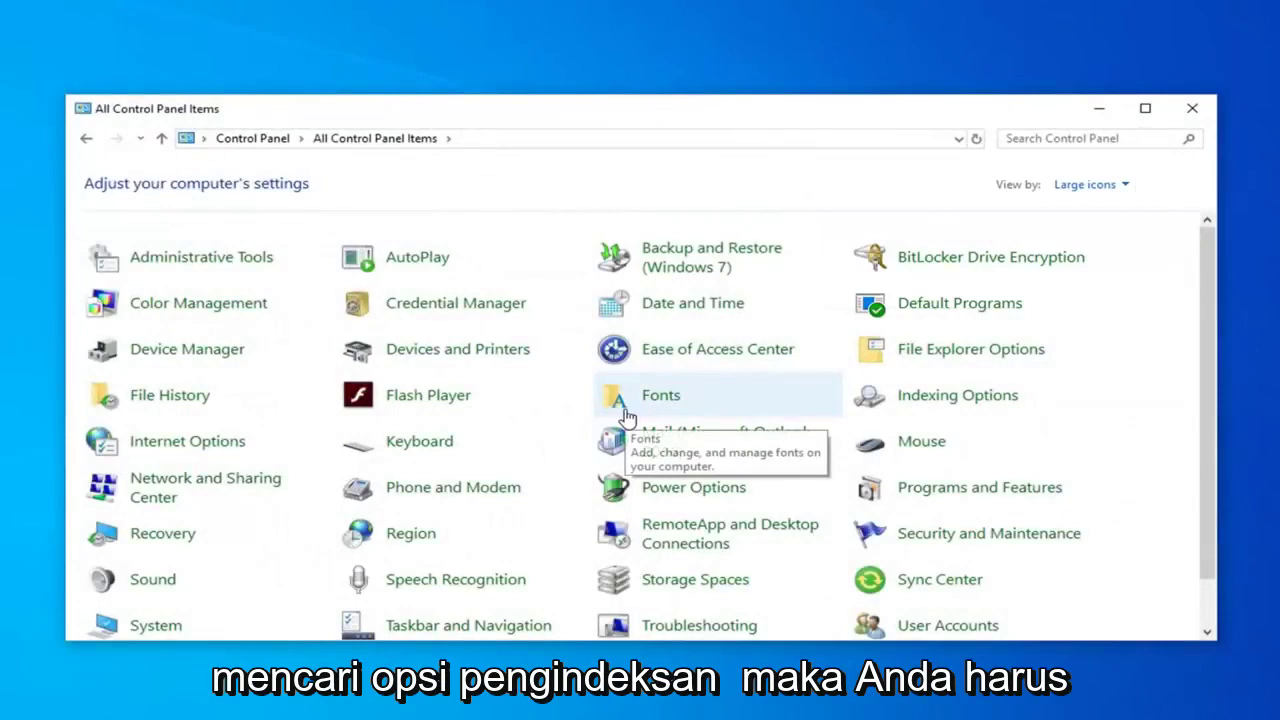
{"action": "left_click", "coordinate": [958, 398]}
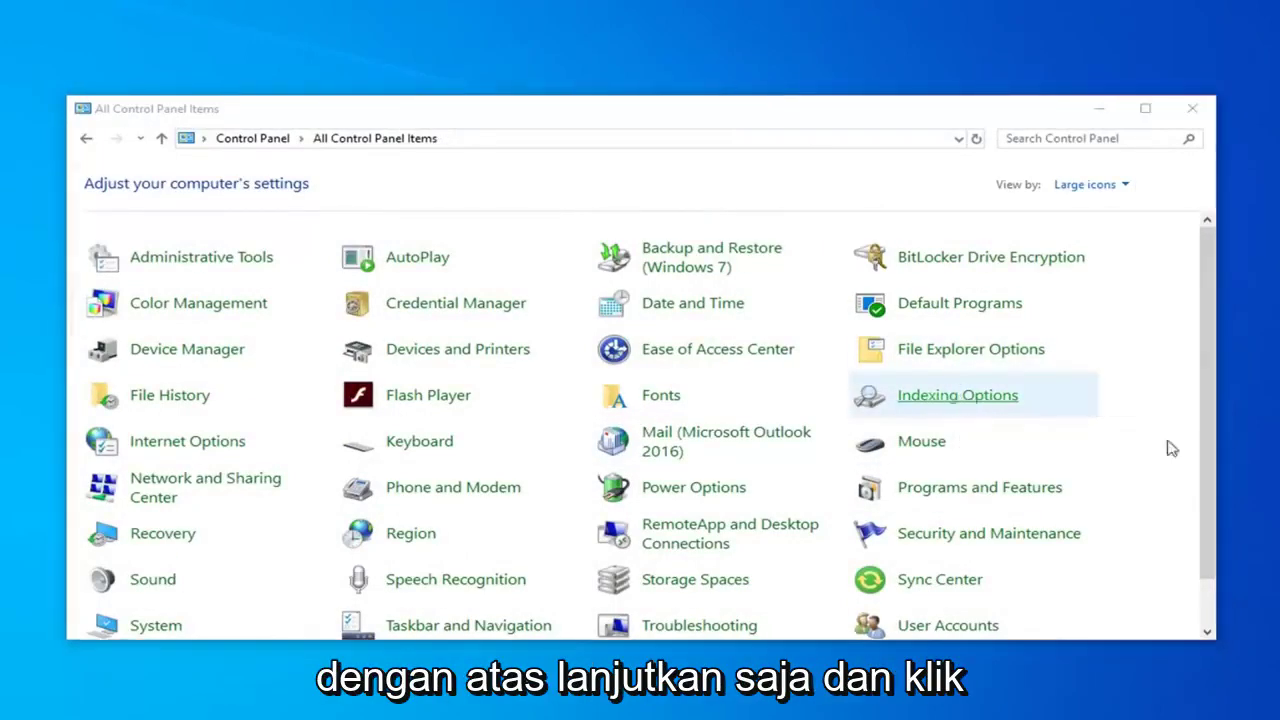
{"action": "left_click_drag", "start_coordinate": [371, 178], "coordinate": [552, 123]}
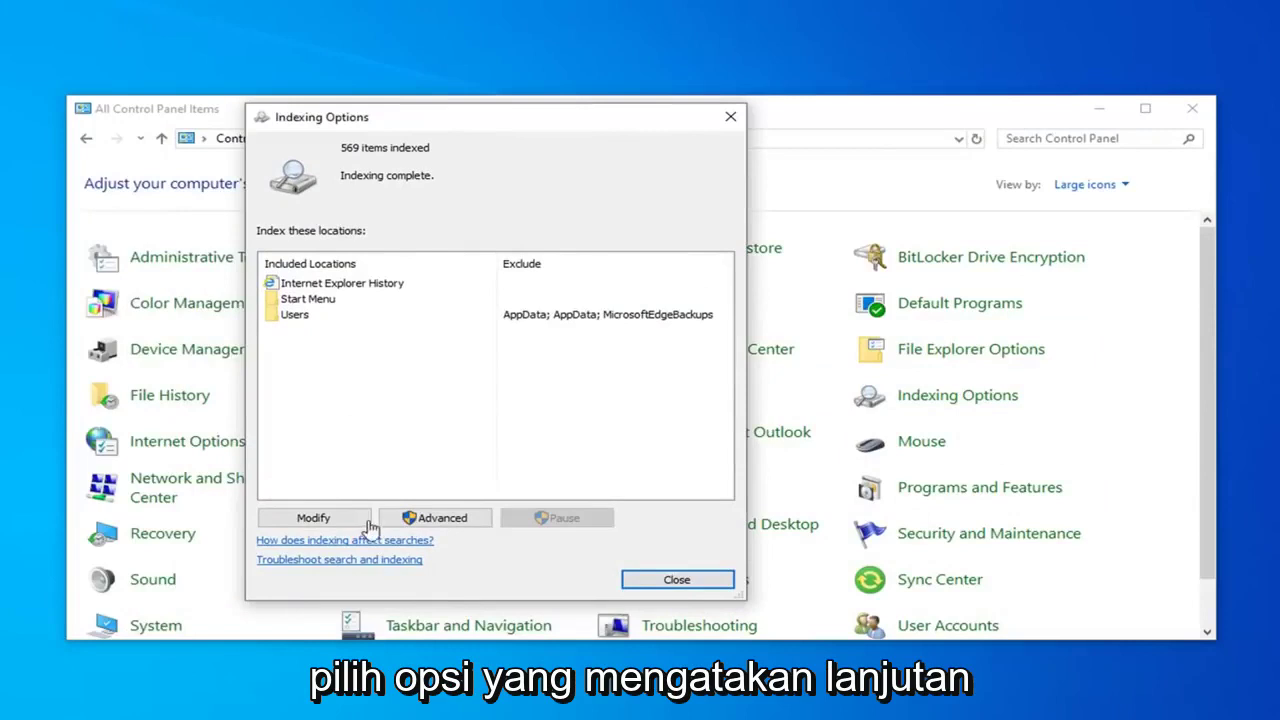
- Rebuild the search index from the advanced indexing options, and close Indexing Options and Control Panel
{"action": "left_click", "coordinate": [437, 519]}
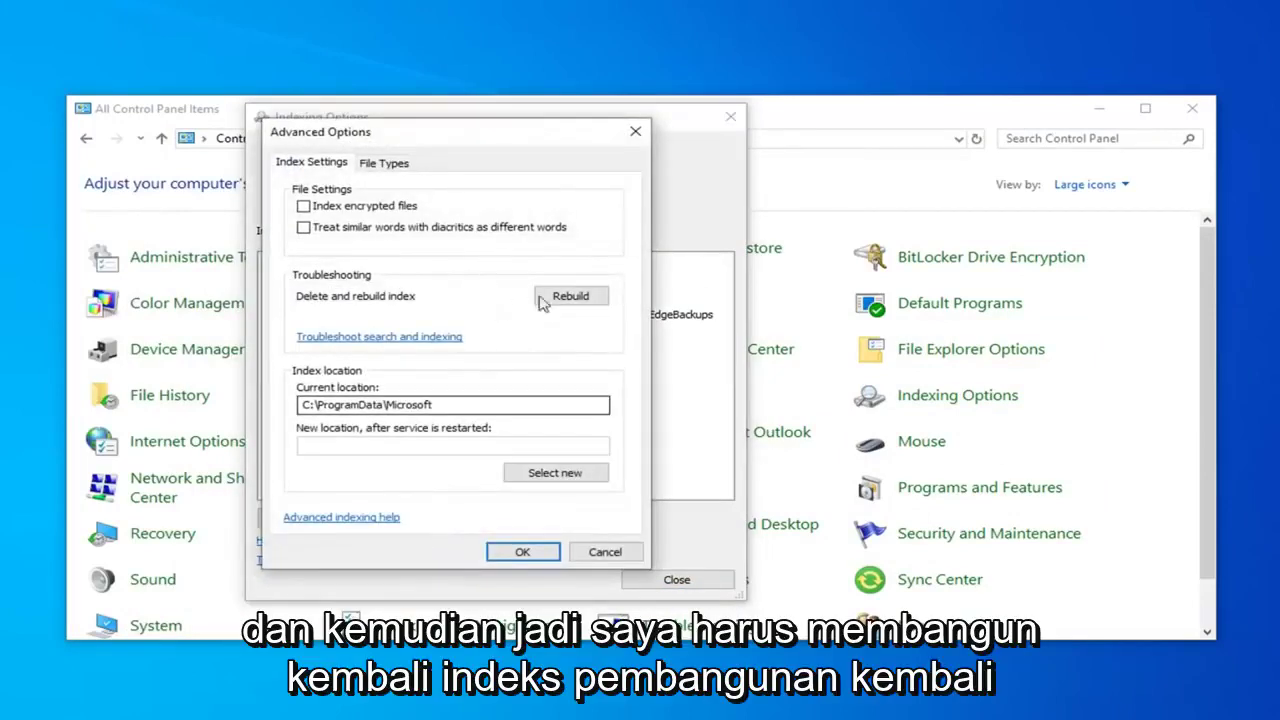
{"action": "left_click", "coordinate": [572, 298]}
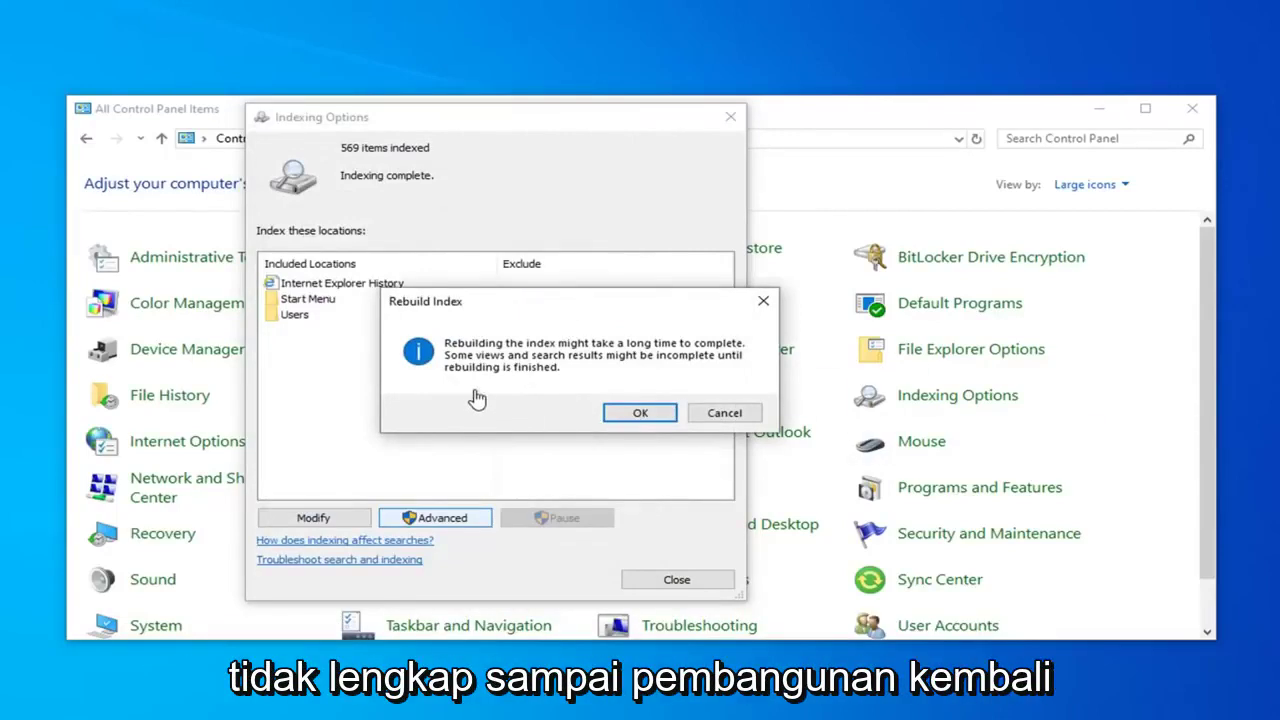
{"action": "left_click", "coordinate": [636, 415]}
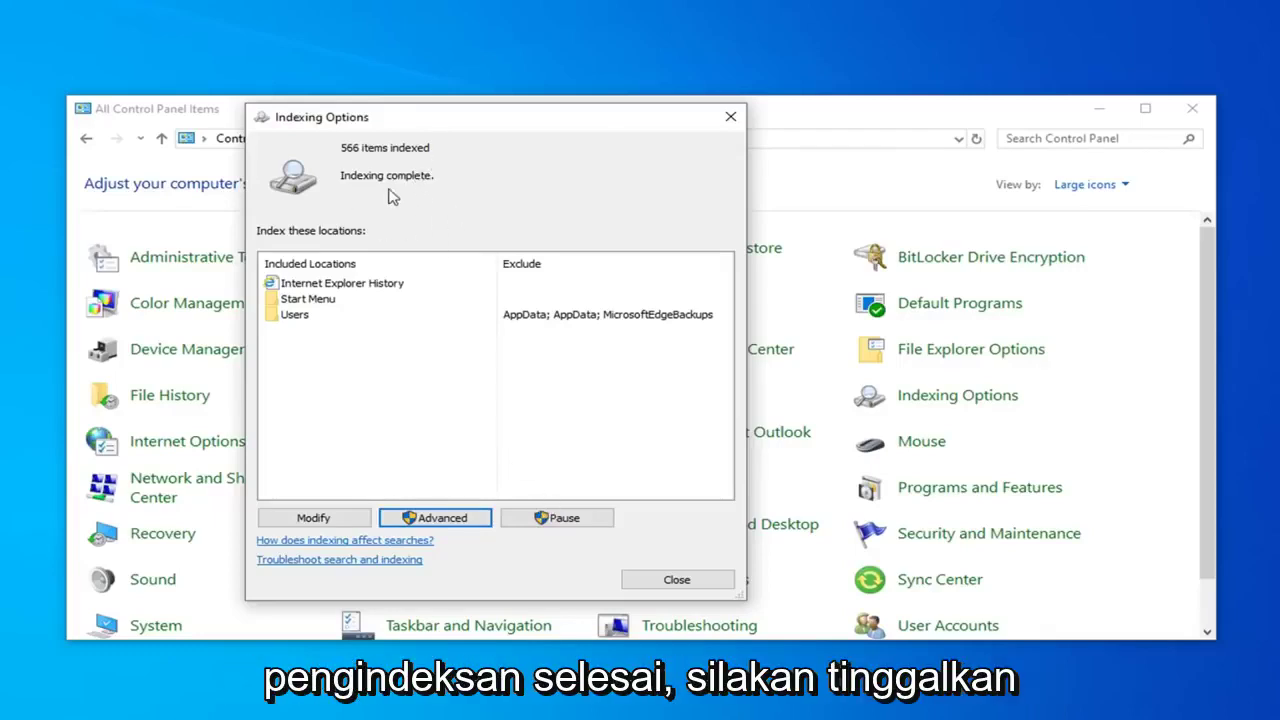
{"action": "left_click", "coordinate": [655, 581]}
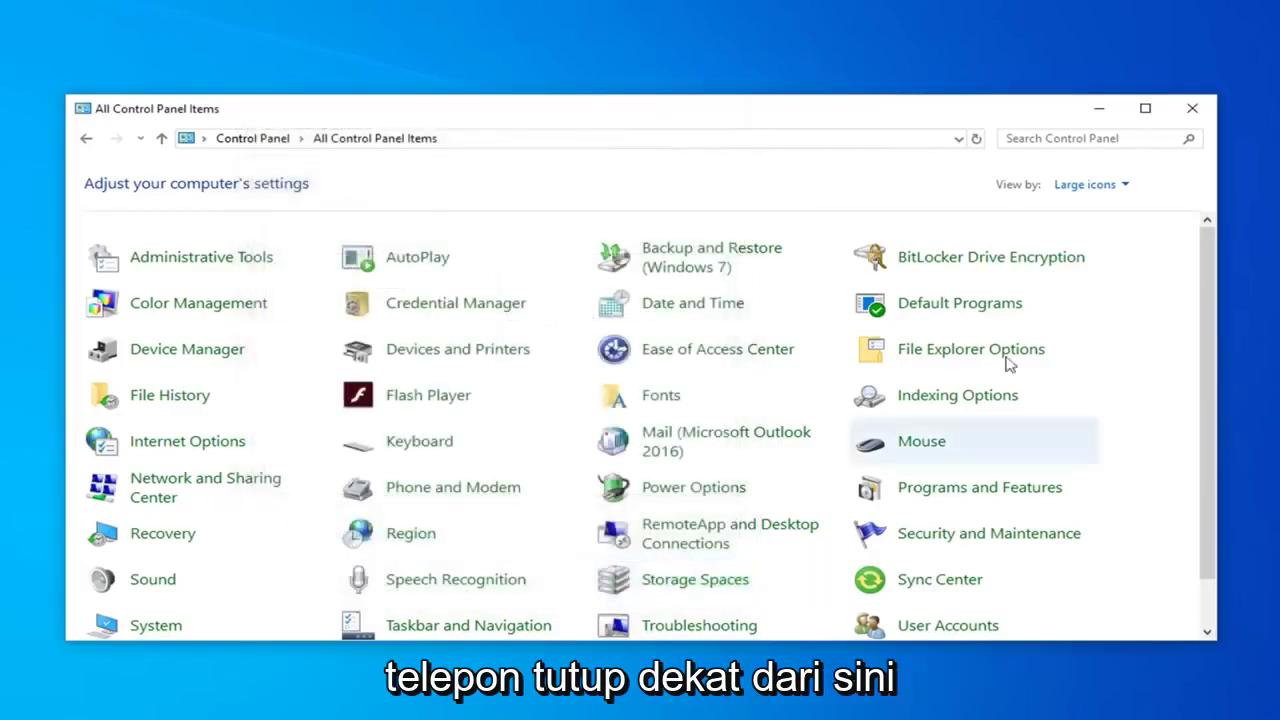
{"action": "left_click", "coordinate": [1193, 112]}
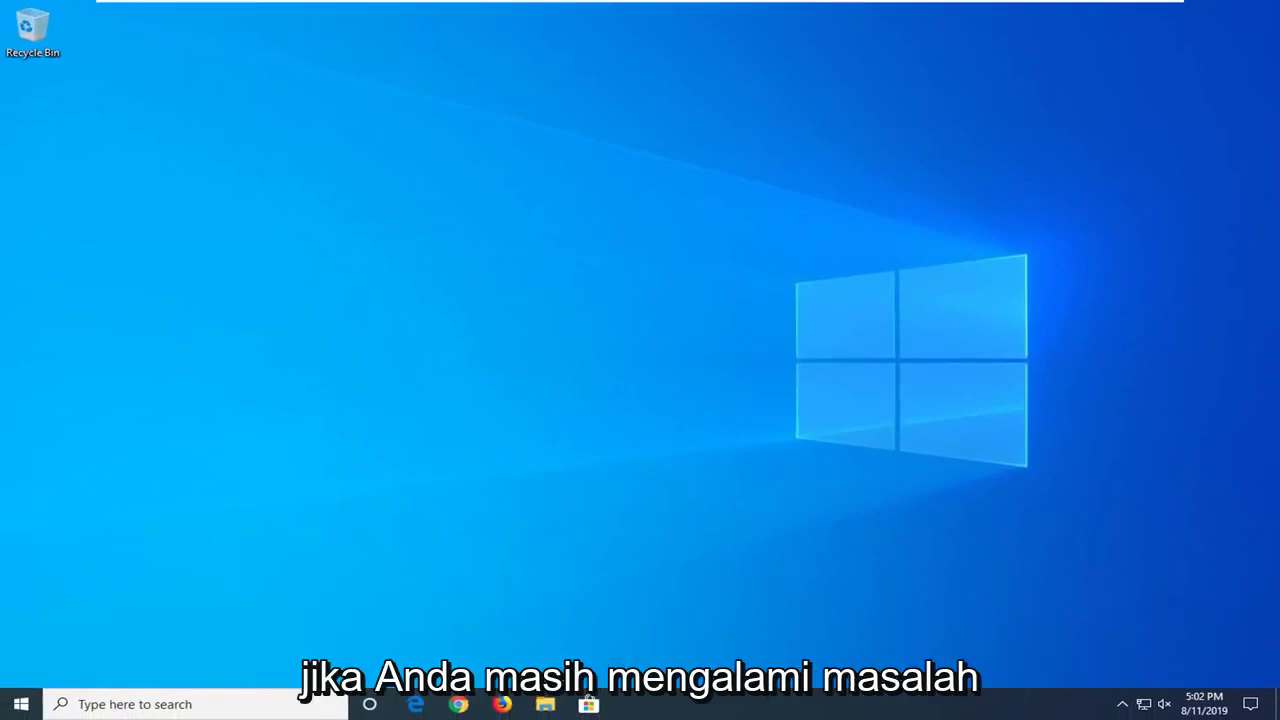
- Launch Windows PowerShell as administrator, allow it to make changes, and move its window toward the middle of the desktop
{"action": "right_click", "coordinate": [9, 706]}
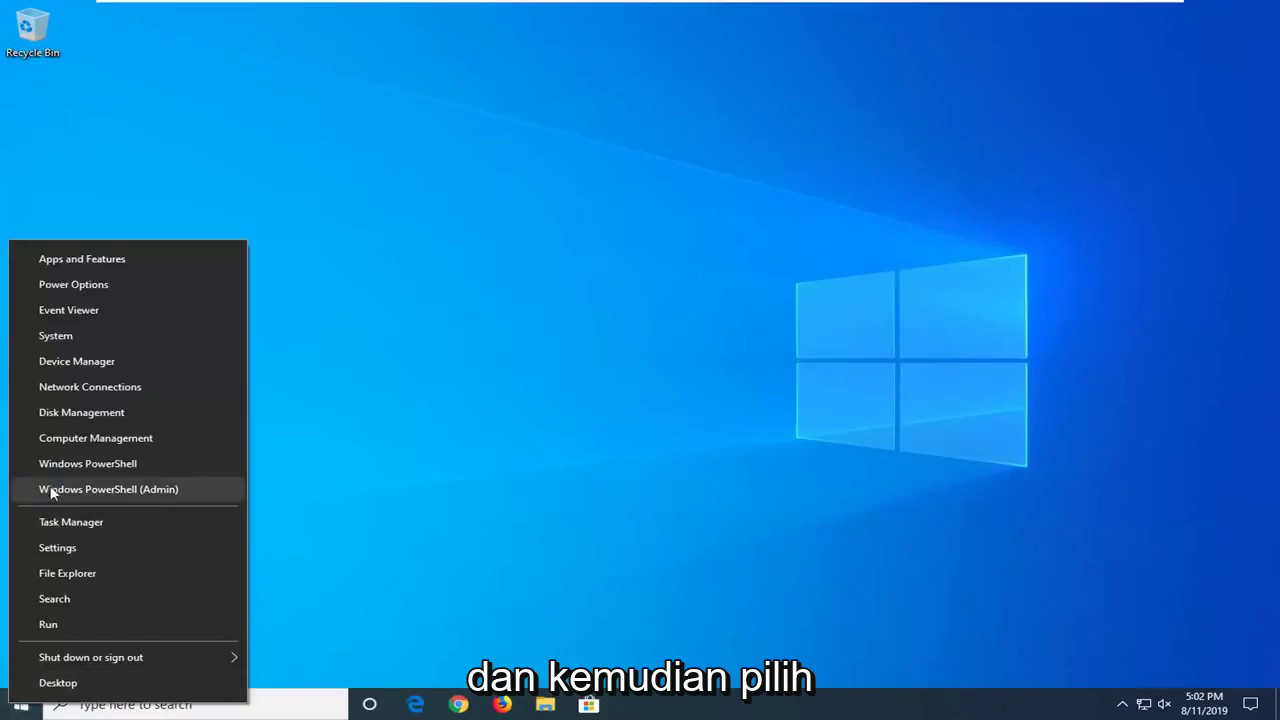
{"action": "left_click", "coordinate": [142, 489]}
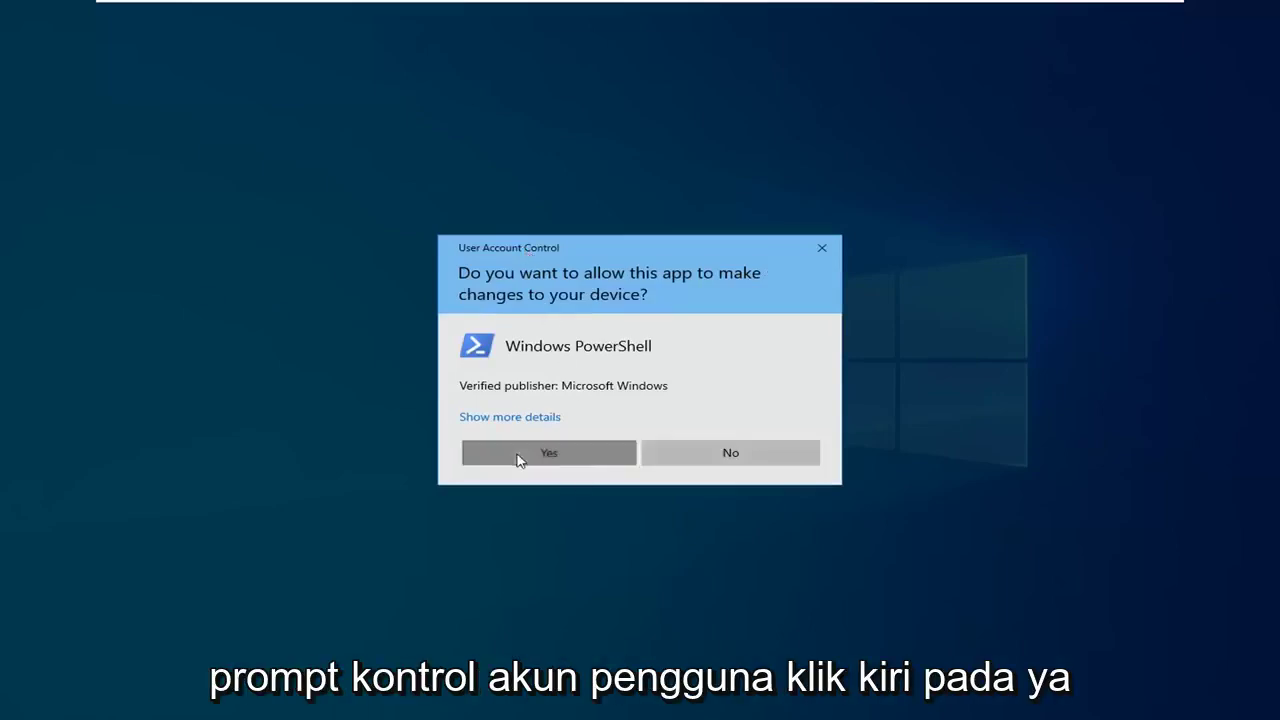
{"action": "left_click", "coordinate": [518, 458]}
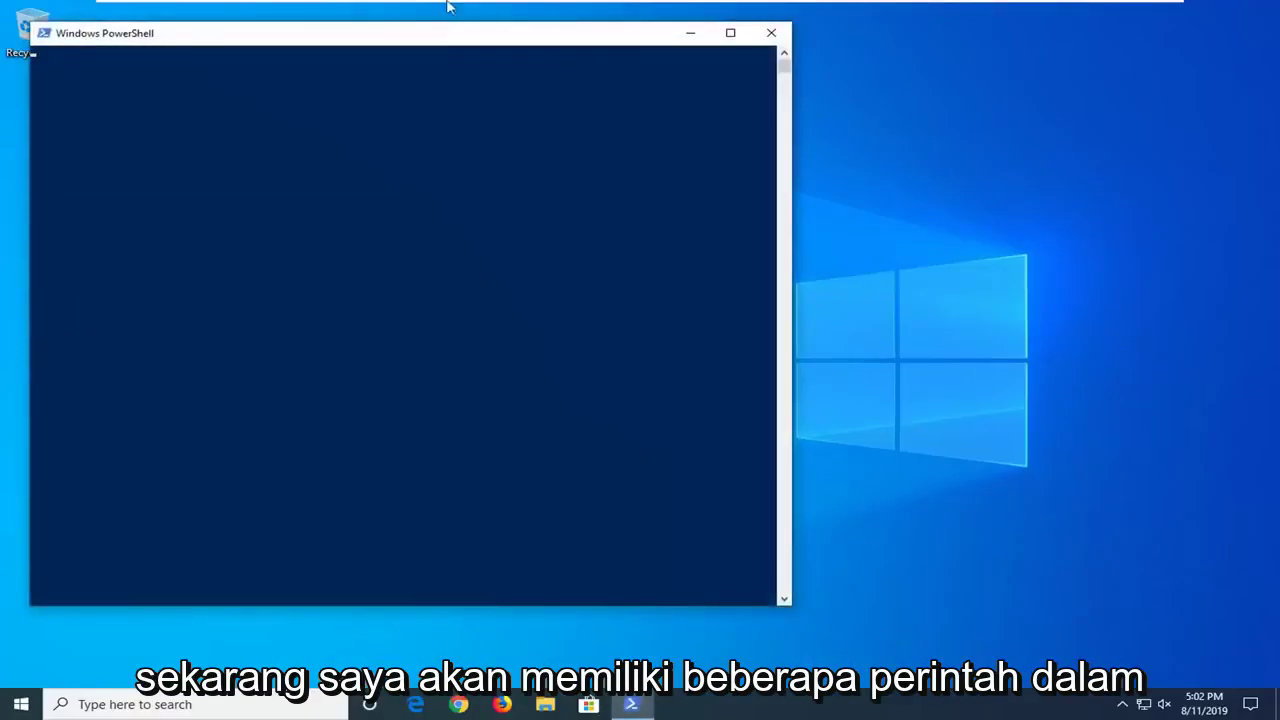
{"action": "left_click_drag", "start_coordinate": [413, 29], "coordinate": [600, 71]}
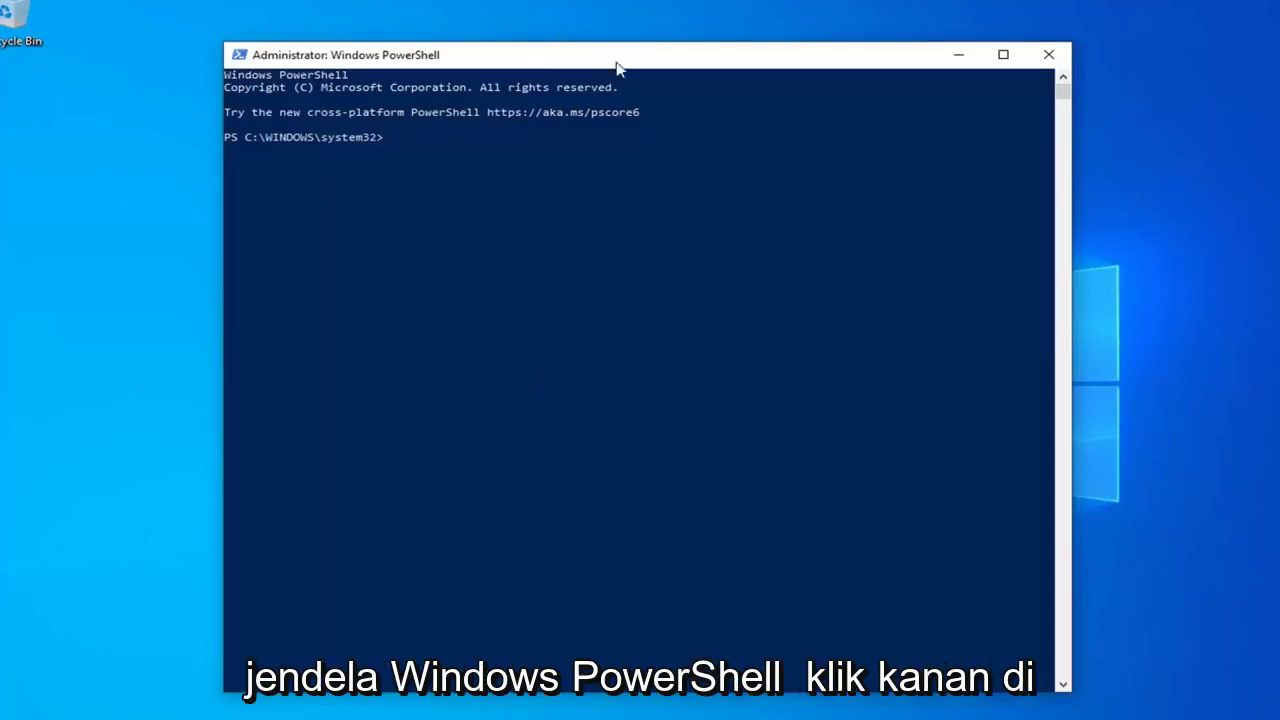
- Paste and run the command PowerShell -ExecutionPolicy Unrestricted in the administrator PowerShell window
{"action": "right_click", "coordinate": [702, 55]}
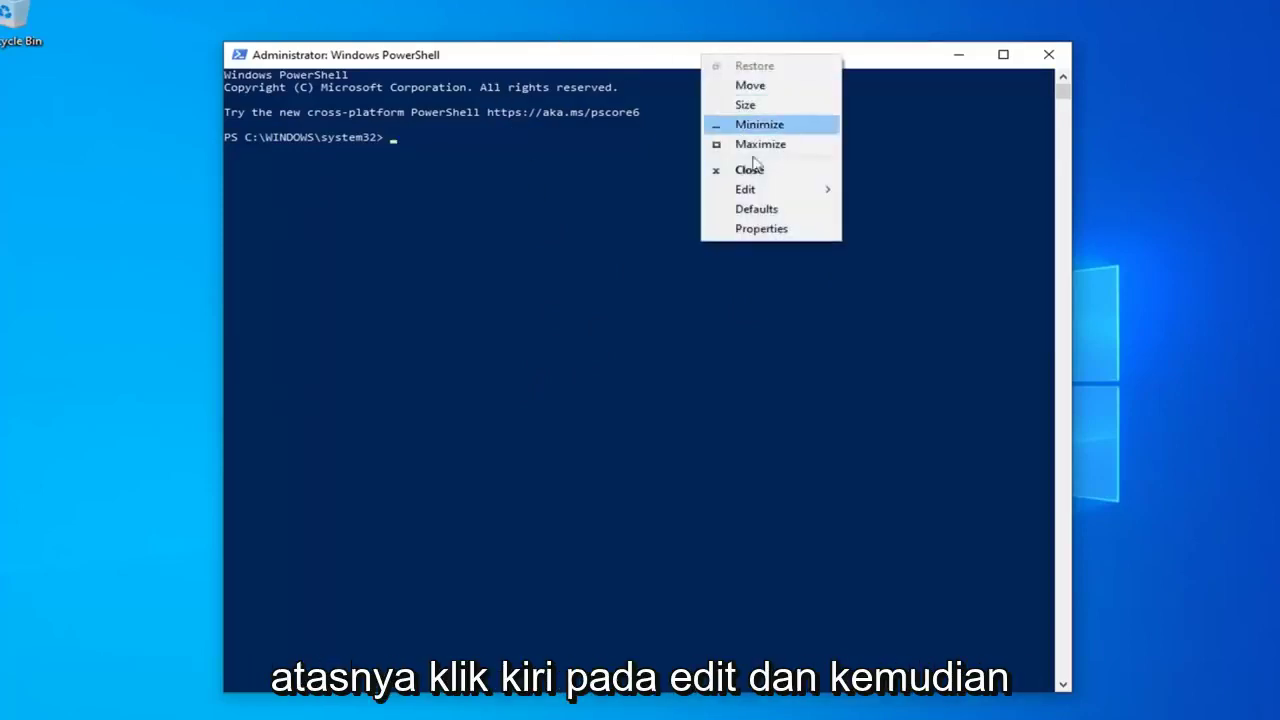
{"action": "mouse_move", "coordinate": [764, 193]}
{"action": "left_click", "coordinate": [872, 229]}
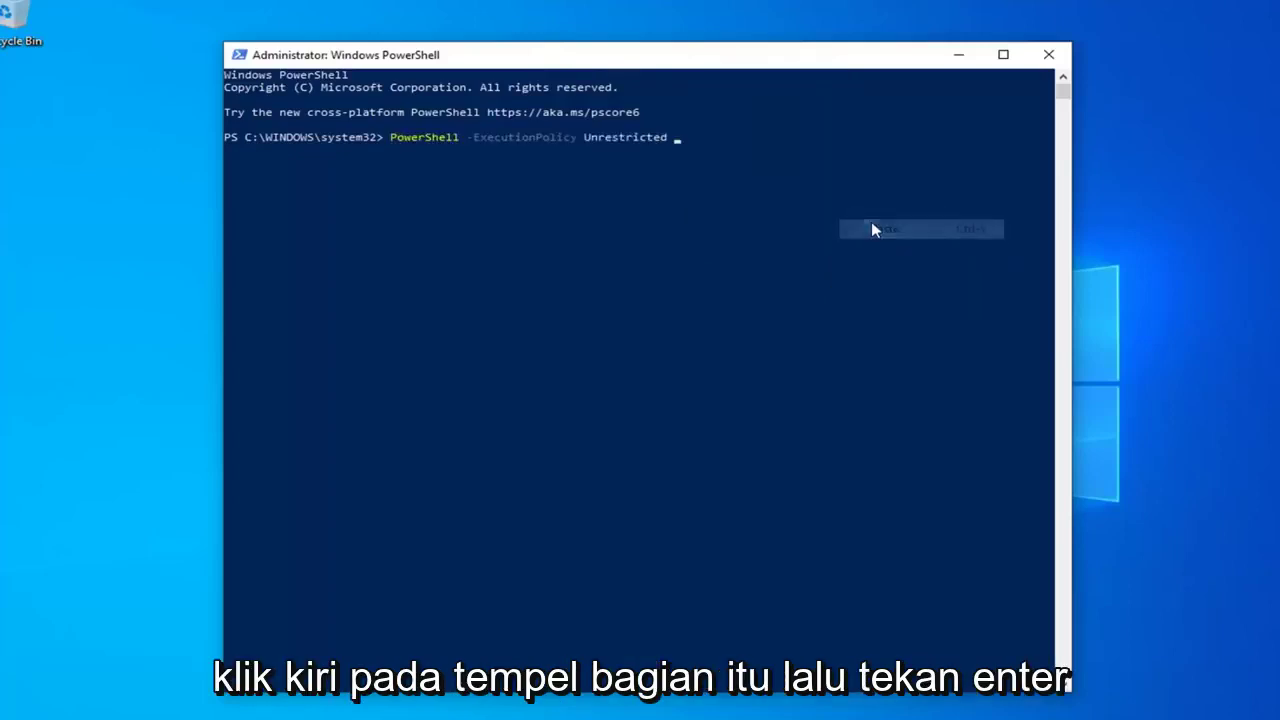
{"action": "key", "text": "Return"}
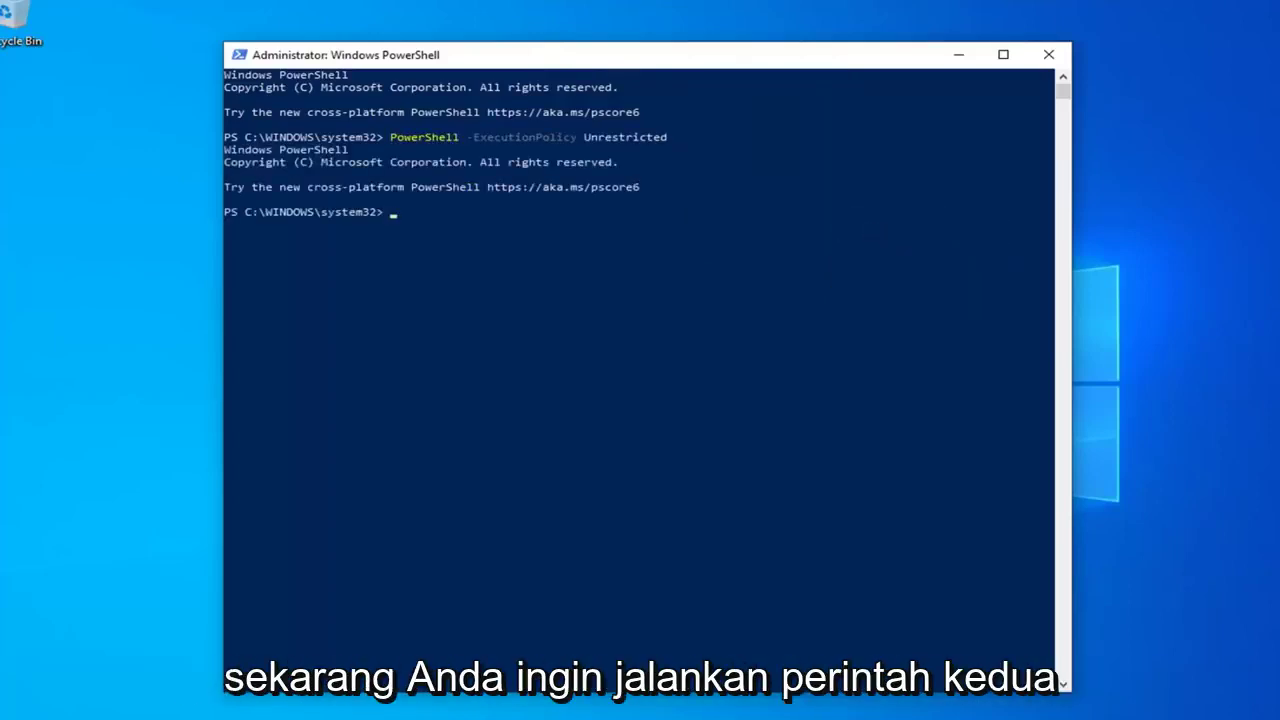
- Paste and run Get-AppXPackage -AllUsers |Where-Object {$_.InstallLocation -like "*SystemApps*"} | Foreach {Add-AppxPackage -DisableDevelopmentMode -Register "$($_.InstallLocation)\AppXManifest.xml"}
{"action": "right_click", "coordinate": [560, 54]}
{"action": "mouse_move", "coordinate": [601, 188]}
{"action": "left_click", "coordinate": [706, 223]}
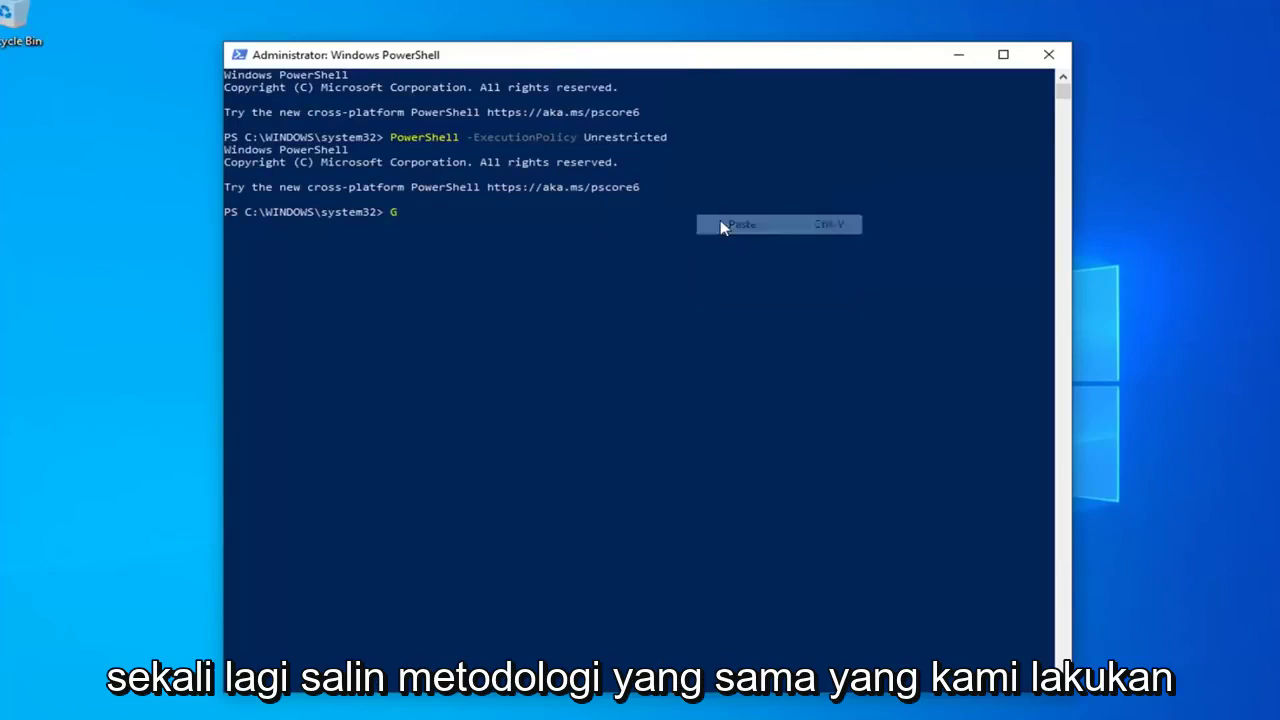
{"action": "key", "text": "Return"}
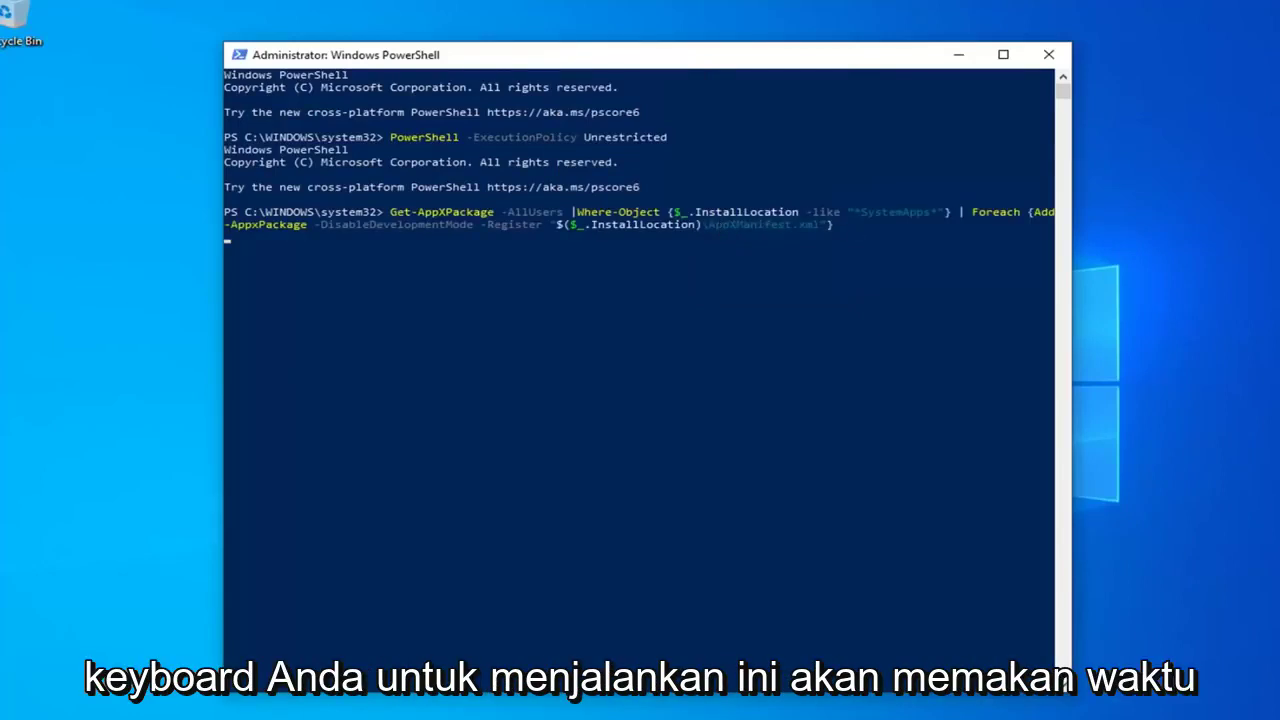
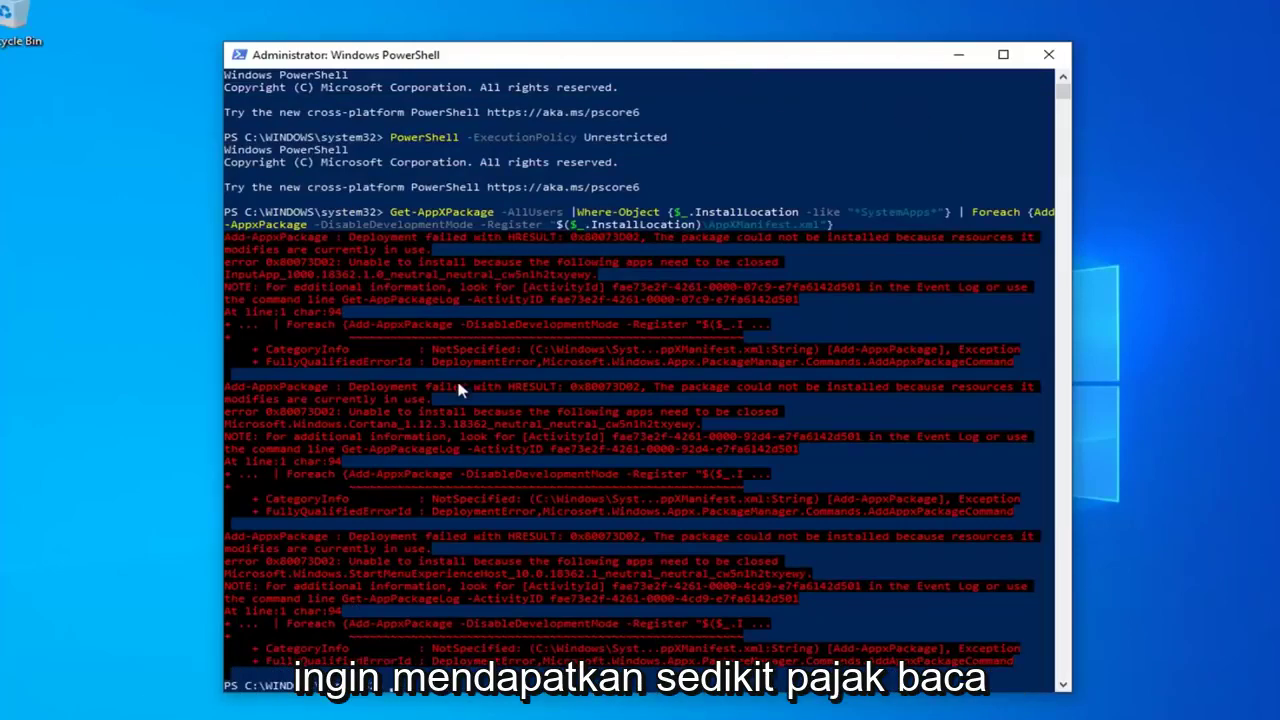
- Paste and run $manifest = (Get-AppxPackage Microsoft.WindowsStore).InstallLocation + '\AppxManifest.xml' ; Add-AppxPackage -DisableDevelopmentMode -Register $manifest in the administrator PowerShell window
{"action": "scroll", "coordinate": [608, 91], "scroll_direction": "down", "scroll_amount": 2}
{"action": "scroll", "coordinate": [591, 309], "scroll_direction": "up", "scroll_amount": 2}
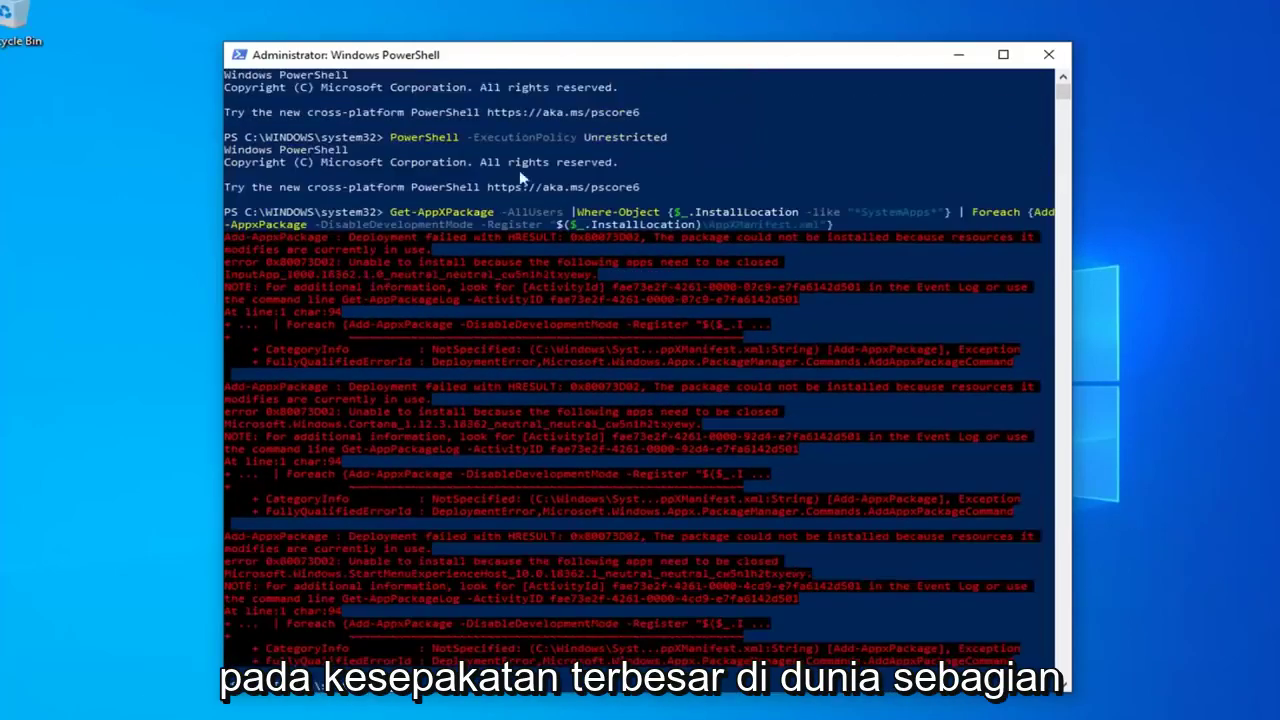
{"action": "scroll", "coordinate": [519, 176], "scroll_direction": "down", "scroll_amount": 3}
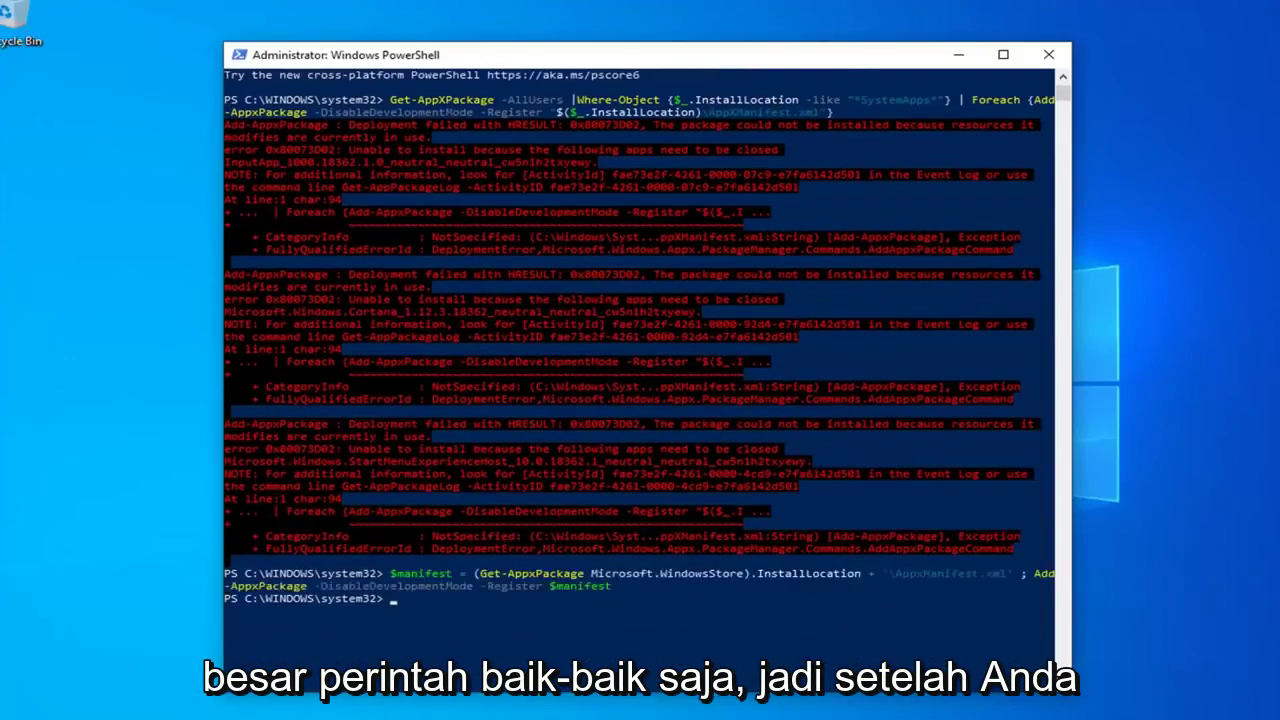
- Paste and run C:\Windows\System32\ctfmon.exe in the administrator PowerShell window, and close PowerShell
{"action": "right_click", "coordinate": [612, 66]}
{"action": "mouse_move", "coordinate": [662, 192]}
{"action": "left_click", "coordinate": [800, 240]}
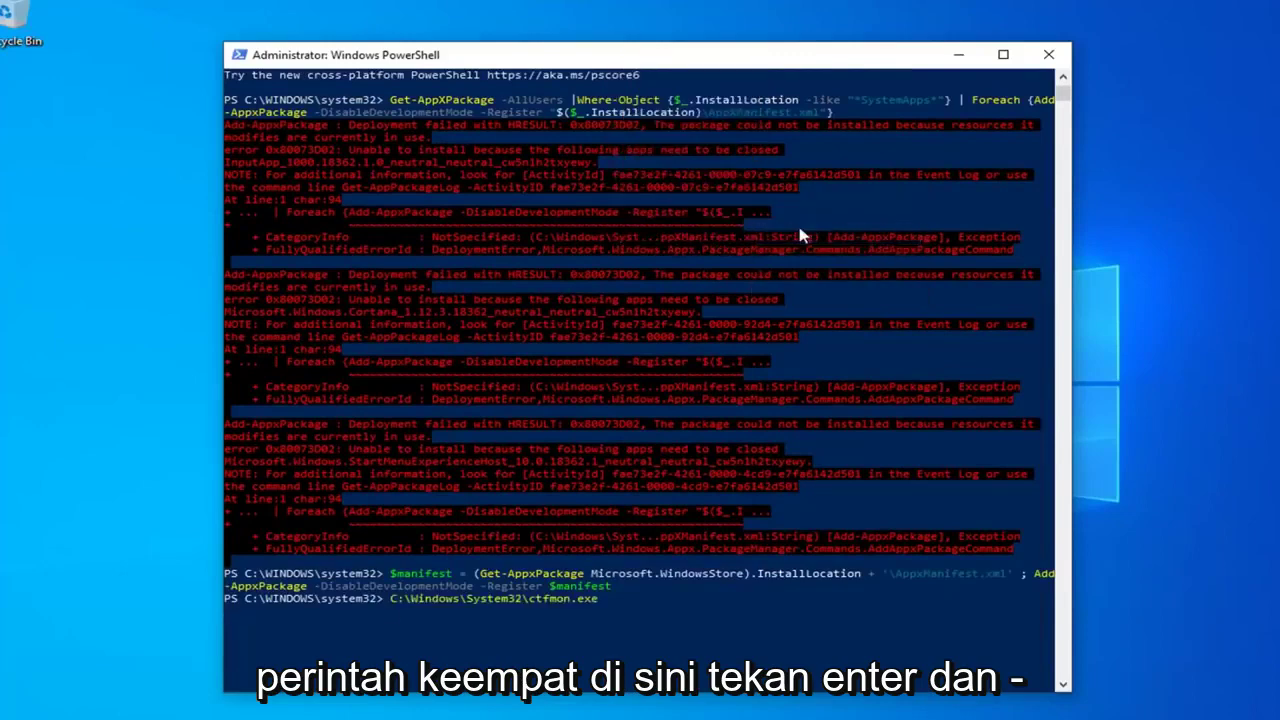
{"action": "key", "text": "Return"}
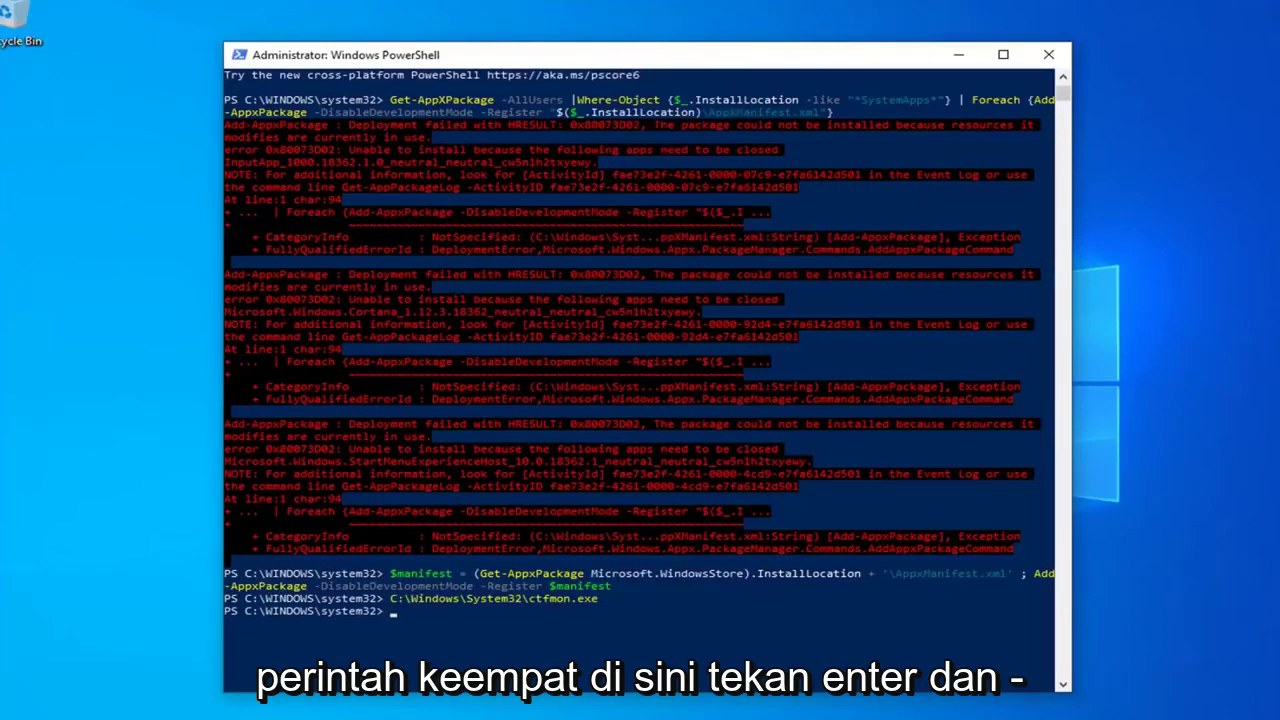
{"action": "left_click", "coordinate": [1048, 54]}
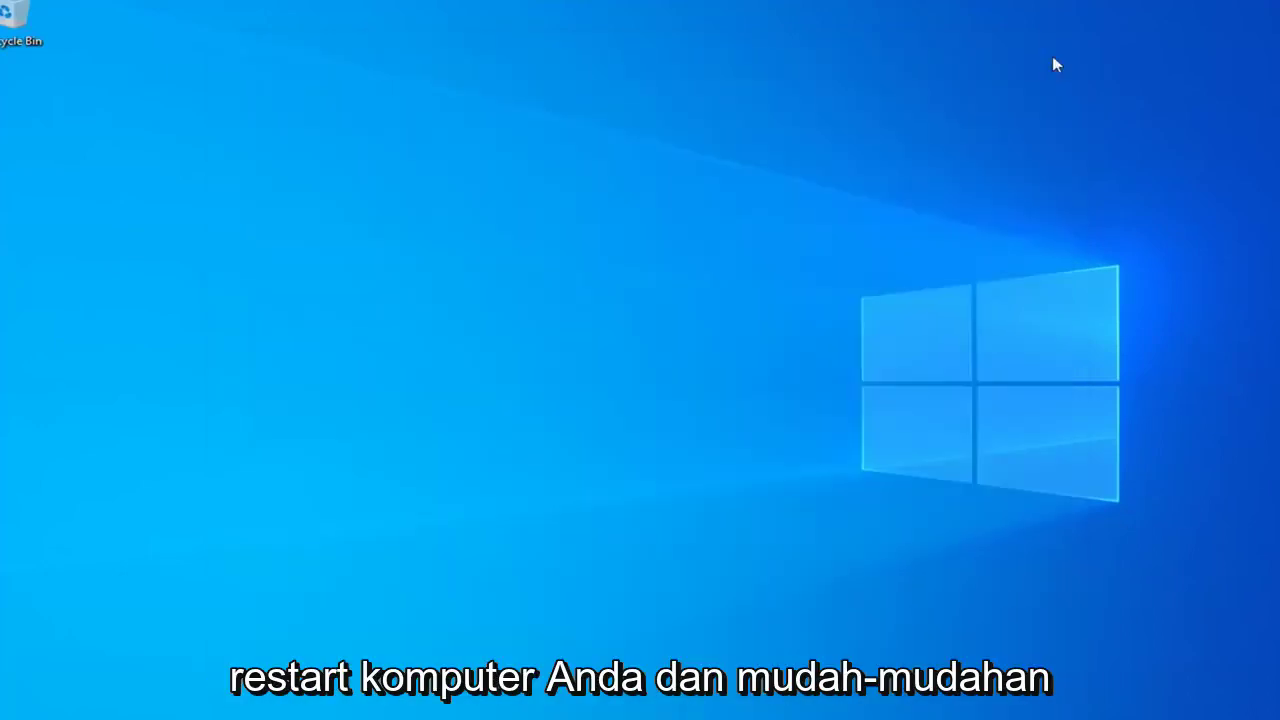